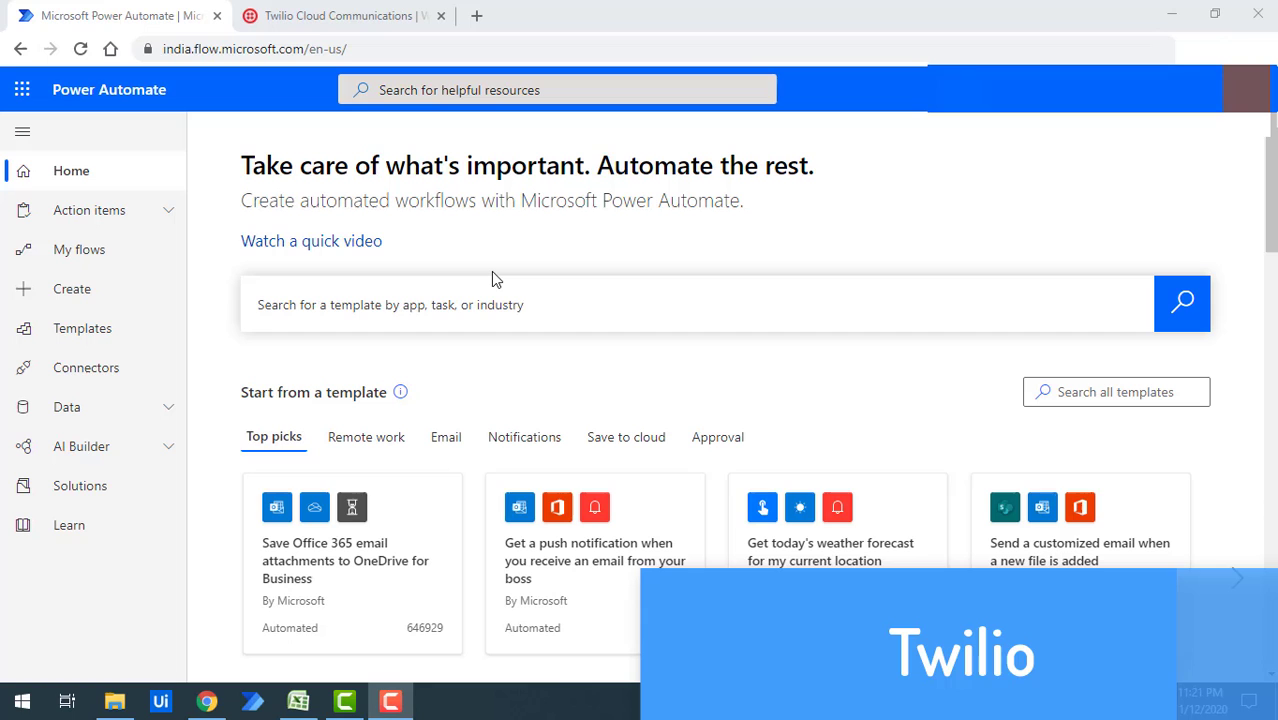
# Step: Check the trial number and account SID on the Twilio project dashboard
pyautogui.click(310, 18)
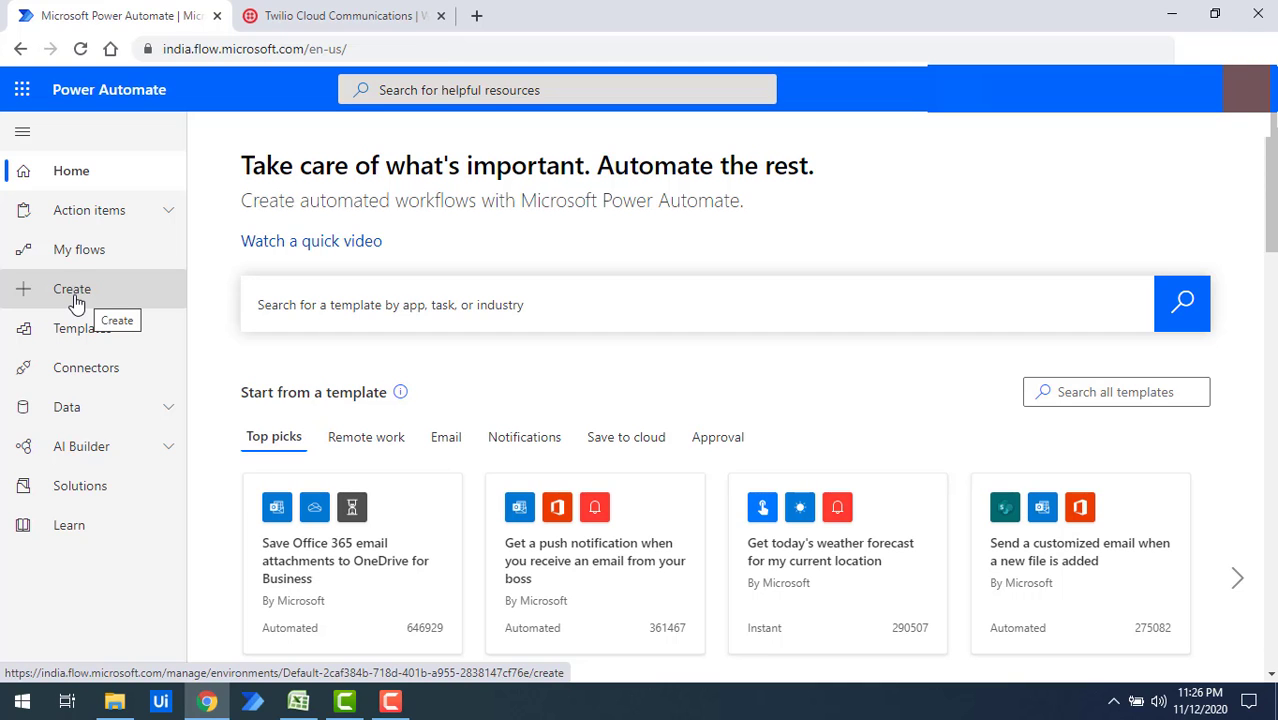
# Step: Go to the Create page to start a new flow
pyautogui.click(72, 300)
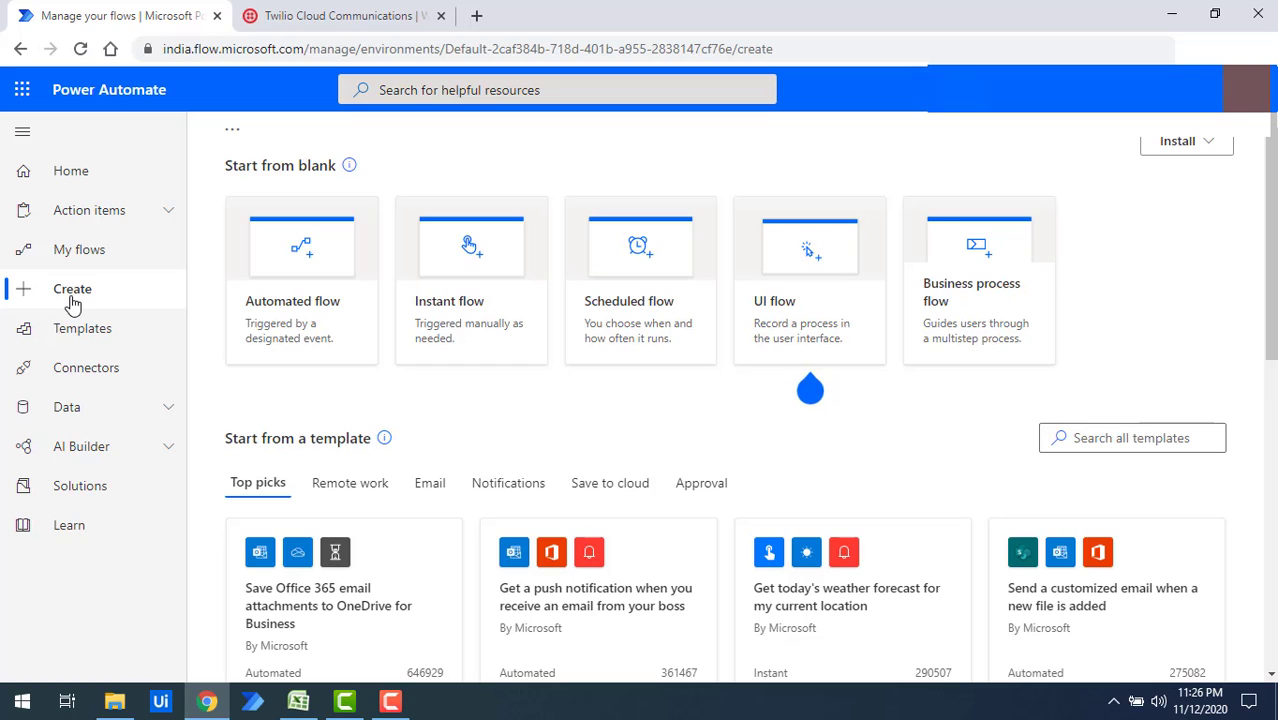
# Step: Create a scheduled flow named 'SMS Twilio' repeating every 1 minute
pyautogui.click(645, 272)
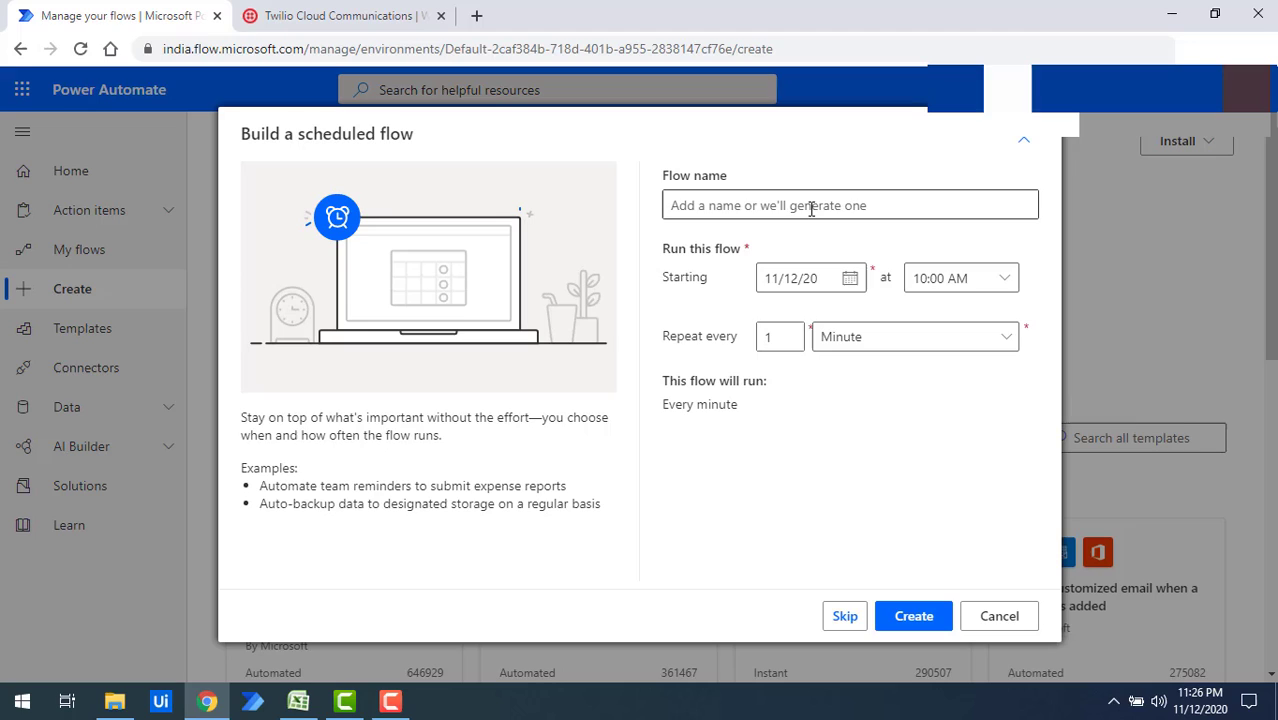
pyautogui.write('SMS ')
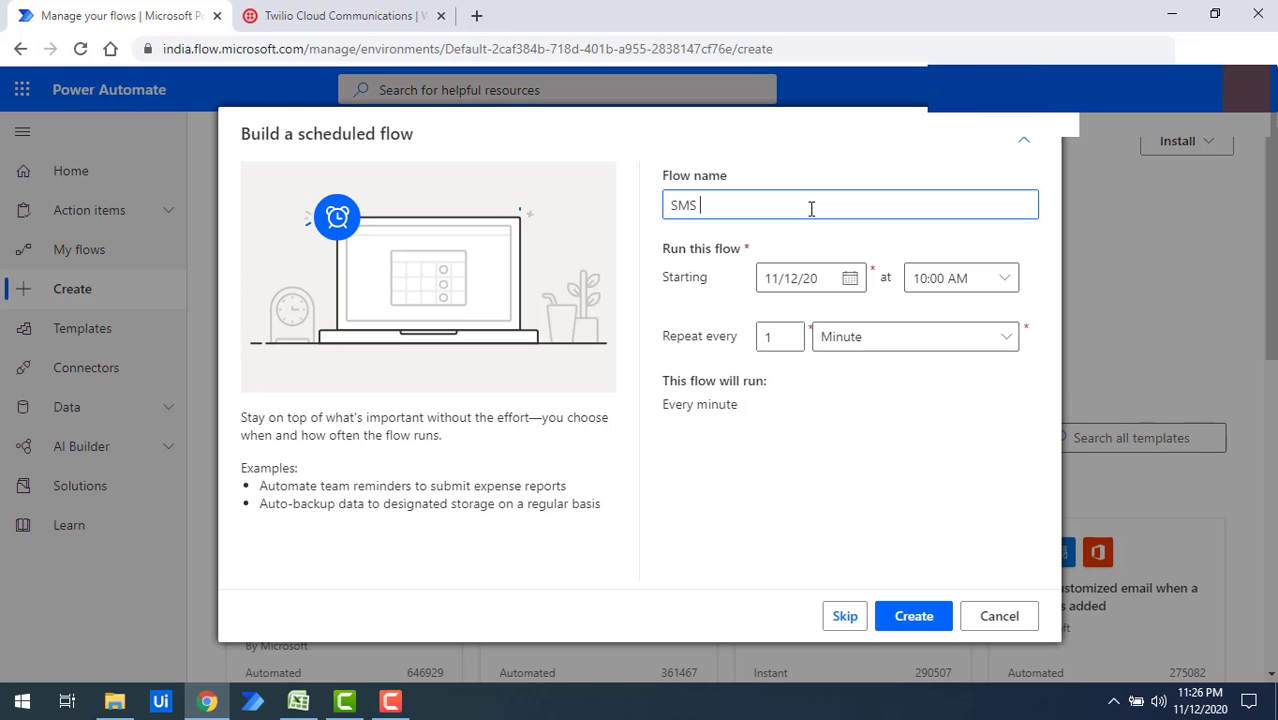
pyautogui.write('Twilio')
pyautogui.click(860, 345)
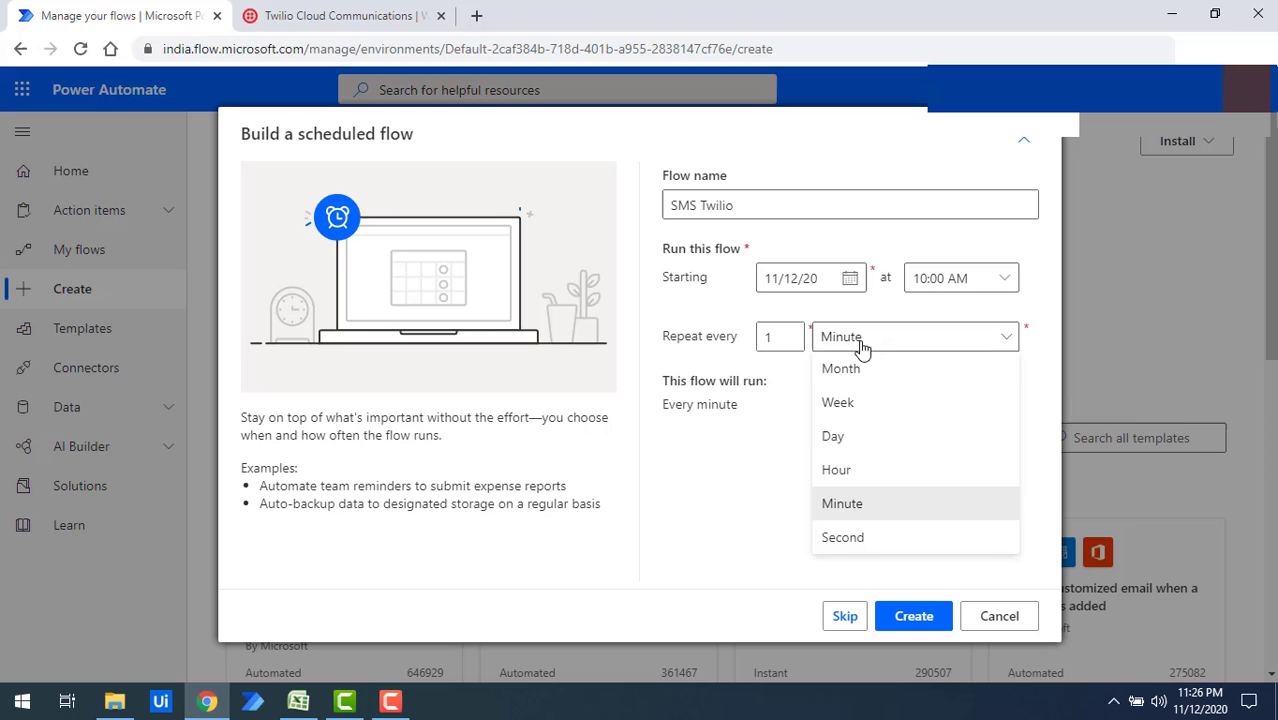
pyautogui.click(864, 443)
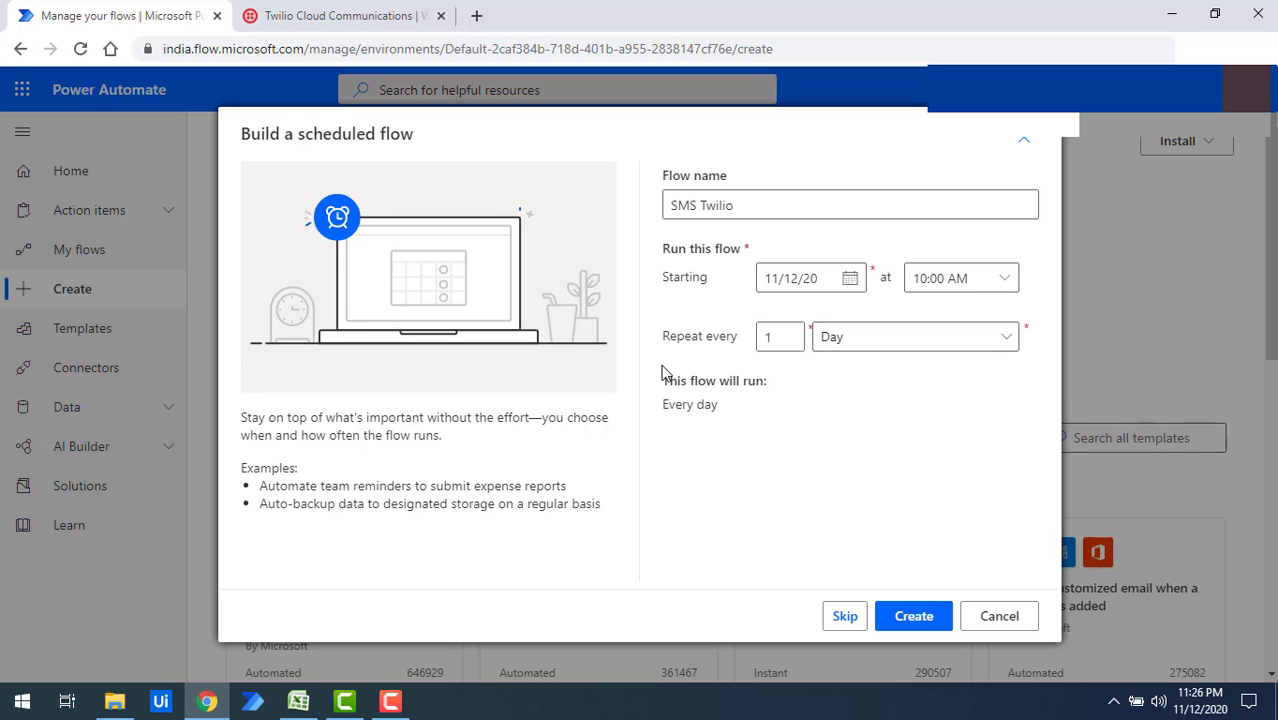
pyautogui.click(853, 345)
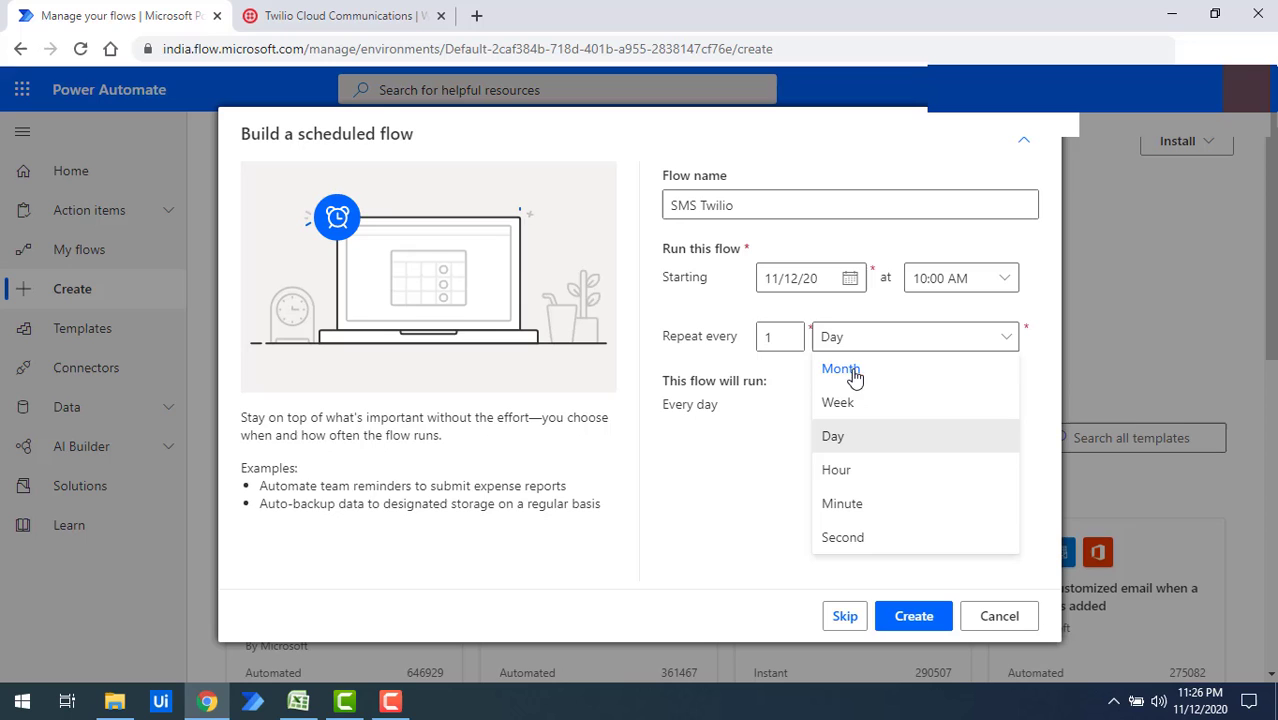
pyautogui.click(843, 510)
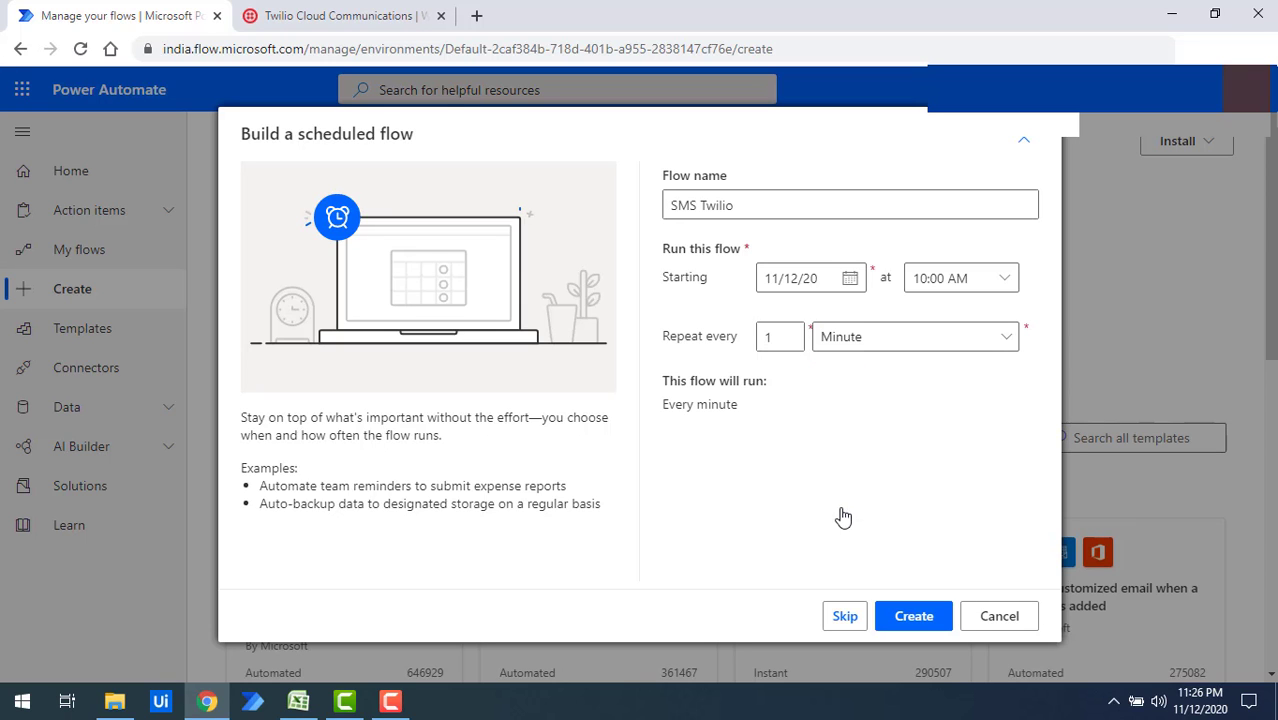
pyautogui.click(916, 618)
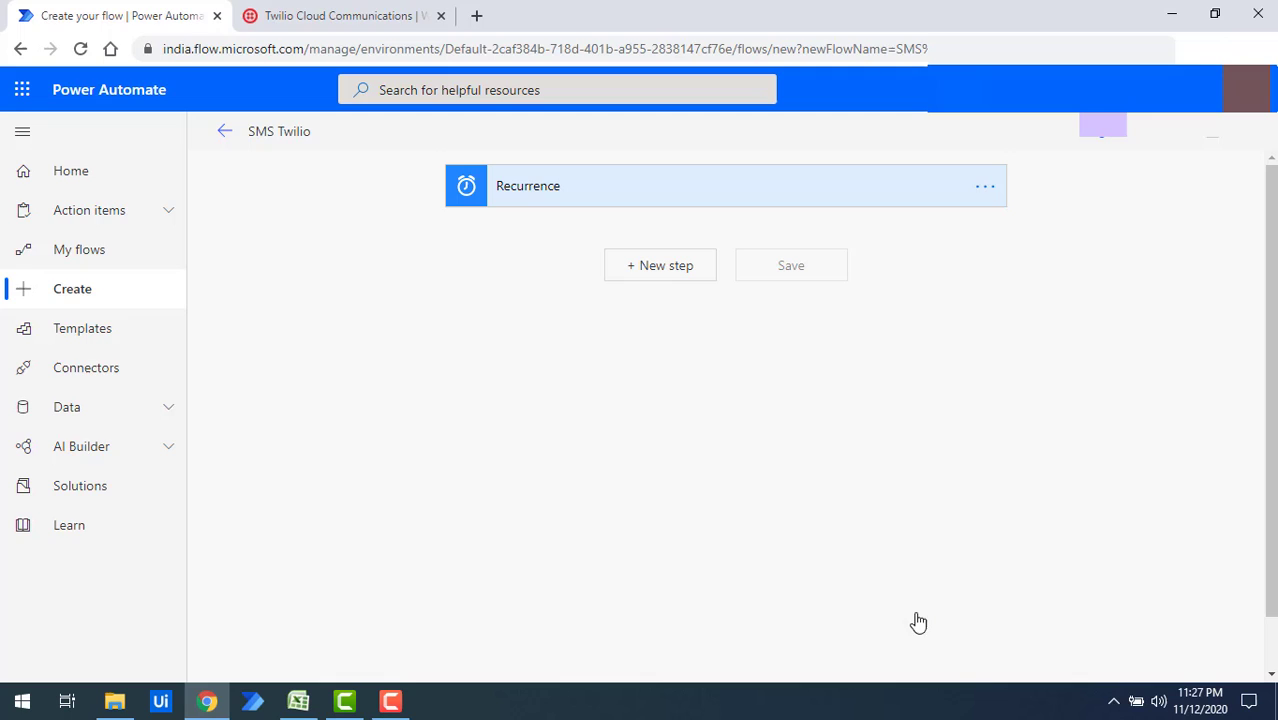
# Step: Inspect the contact number in column A of the Bulk Sms workbook, then minimise Excel
pyautogui.click(298, 701)
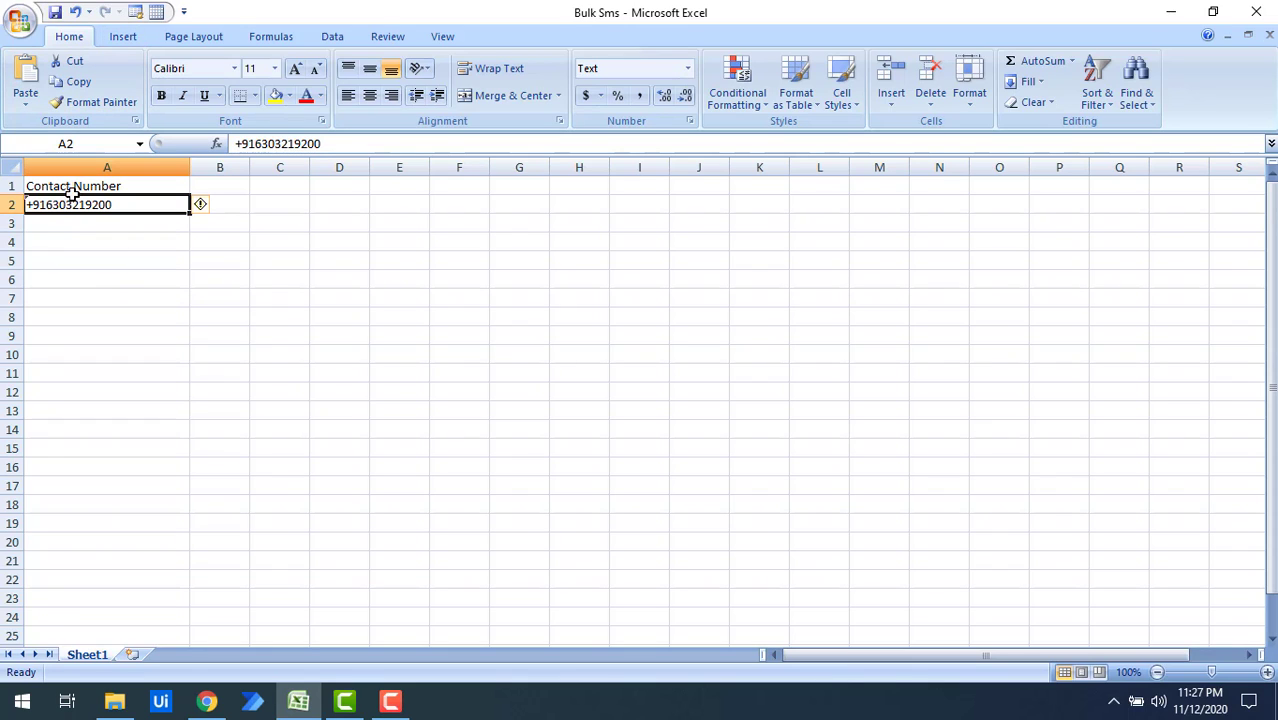
pyautogui.moveTo(63, 220); pyautogui.dragTo(82, 500)
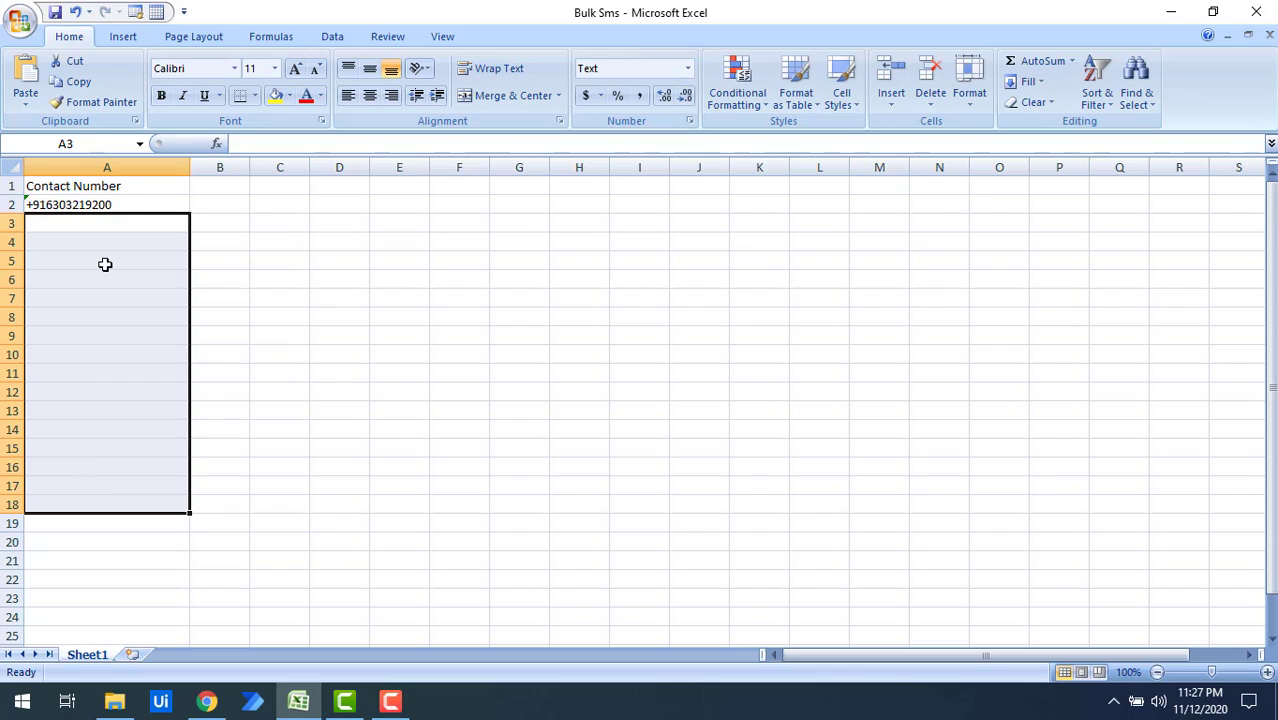
pyautogui.click(113, 231)
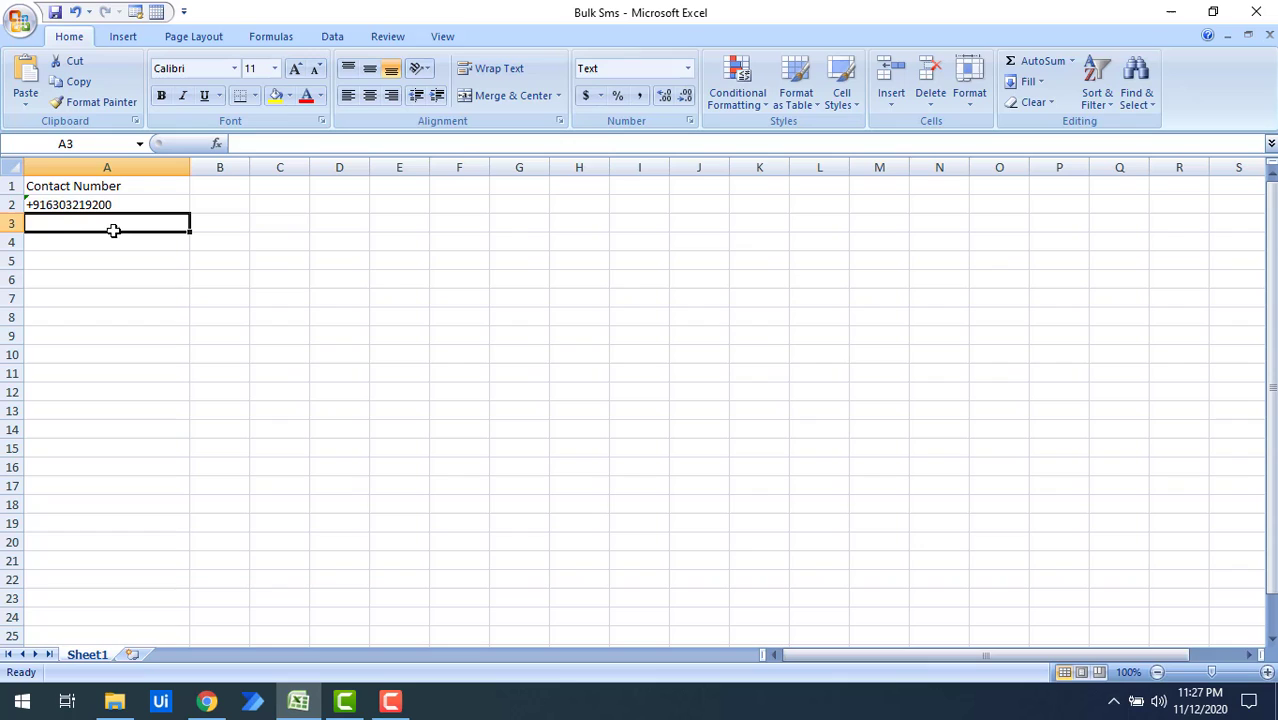
pyautogui.click(74, 204)
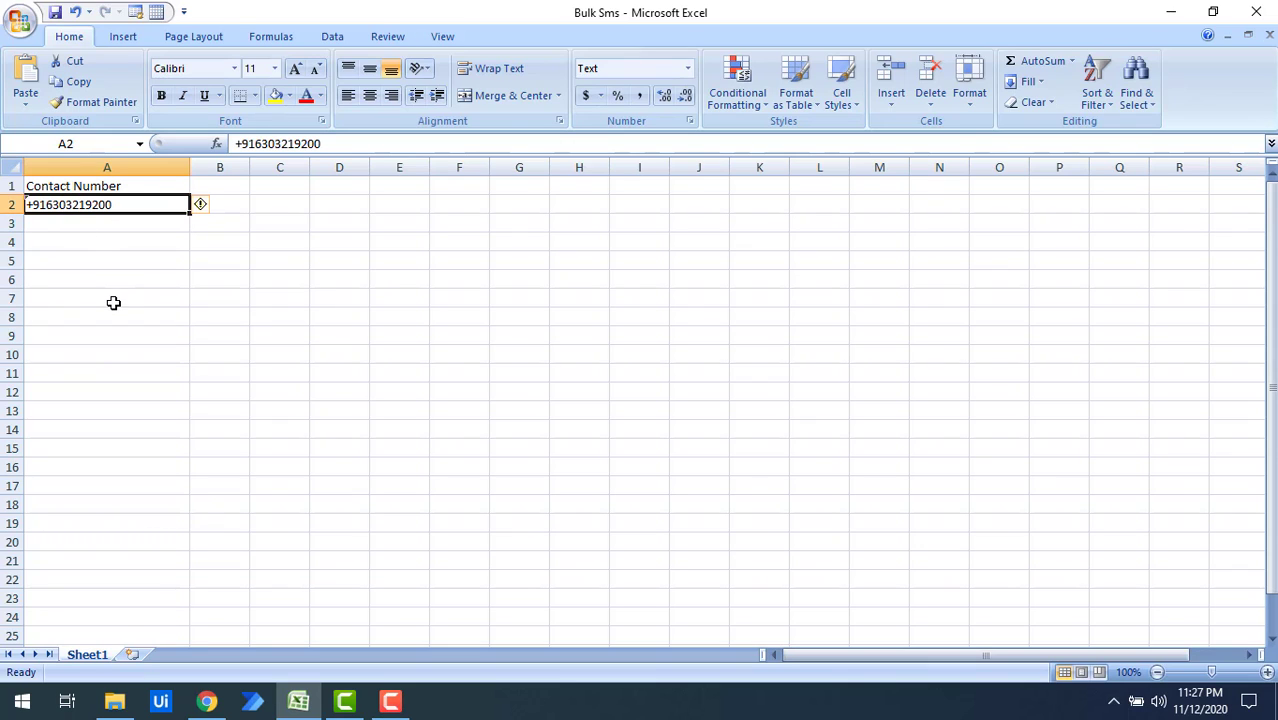
pyautogui.click(1187, 18)
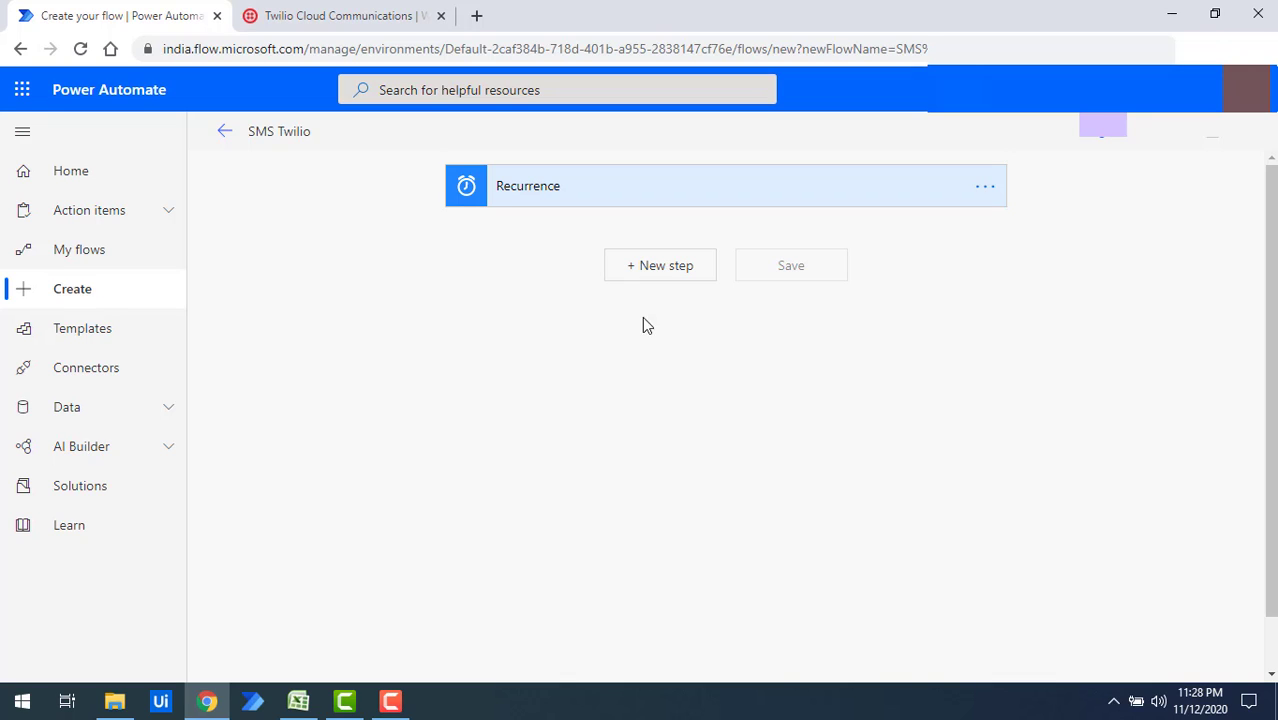
# Step: Add an Excel Online (Business) 'List rows present in a table' action after Recurrence
pyautogui.click(650, 278)
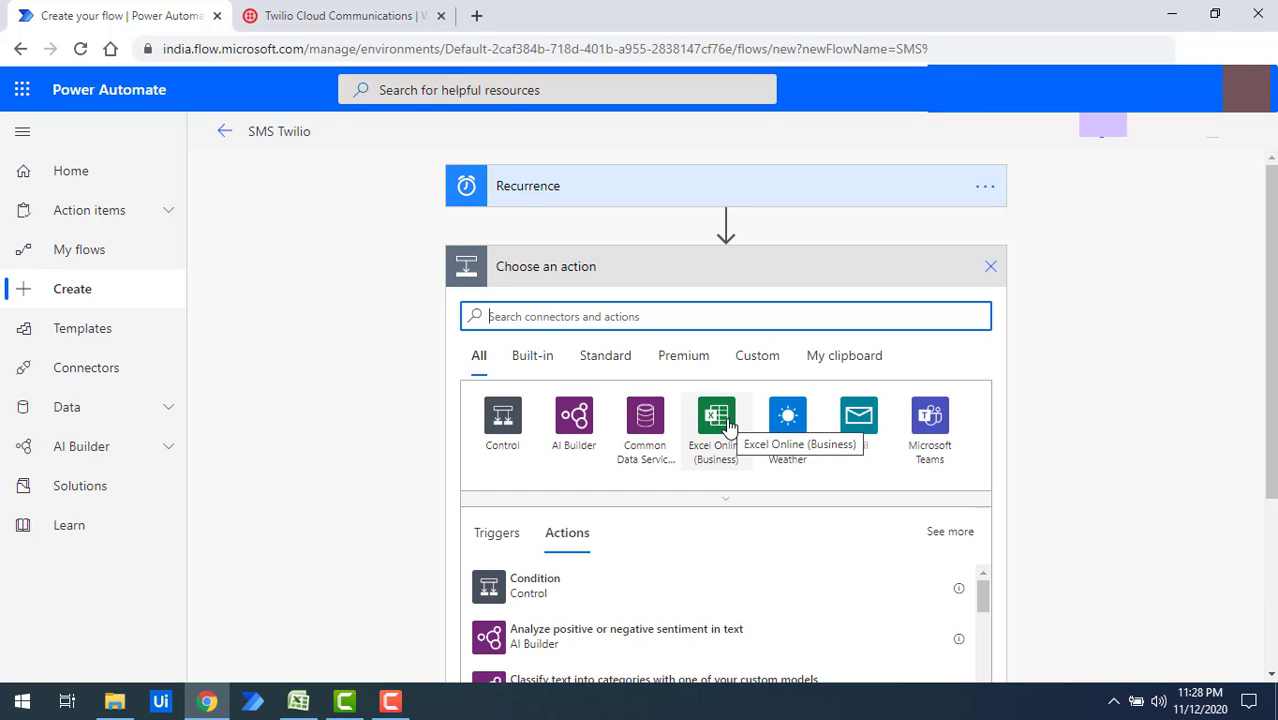
pyautogui.click(716, 418)
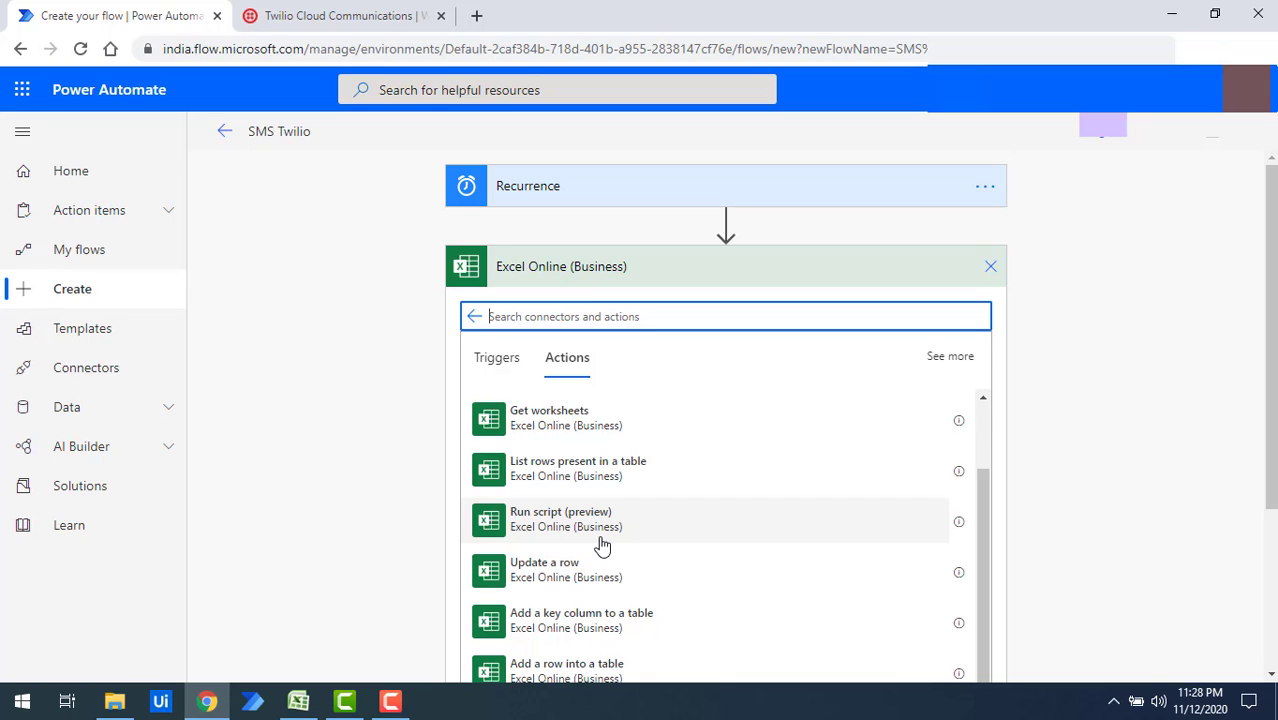
pyautogui.click(537, 479)
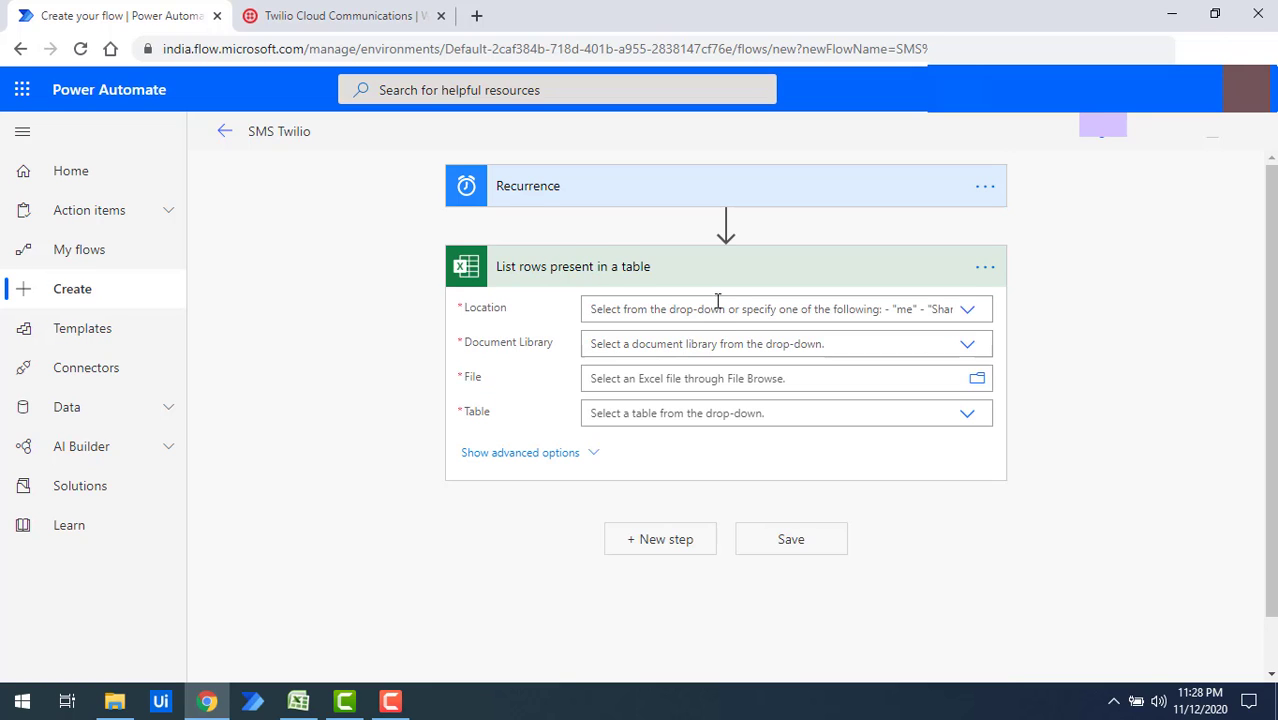
# Step: Point the action at Table1 in BulkSMS.xlsx on OneDrive for Business
pyautogui.click(970, 311)
pyautogui.click(610, 335)
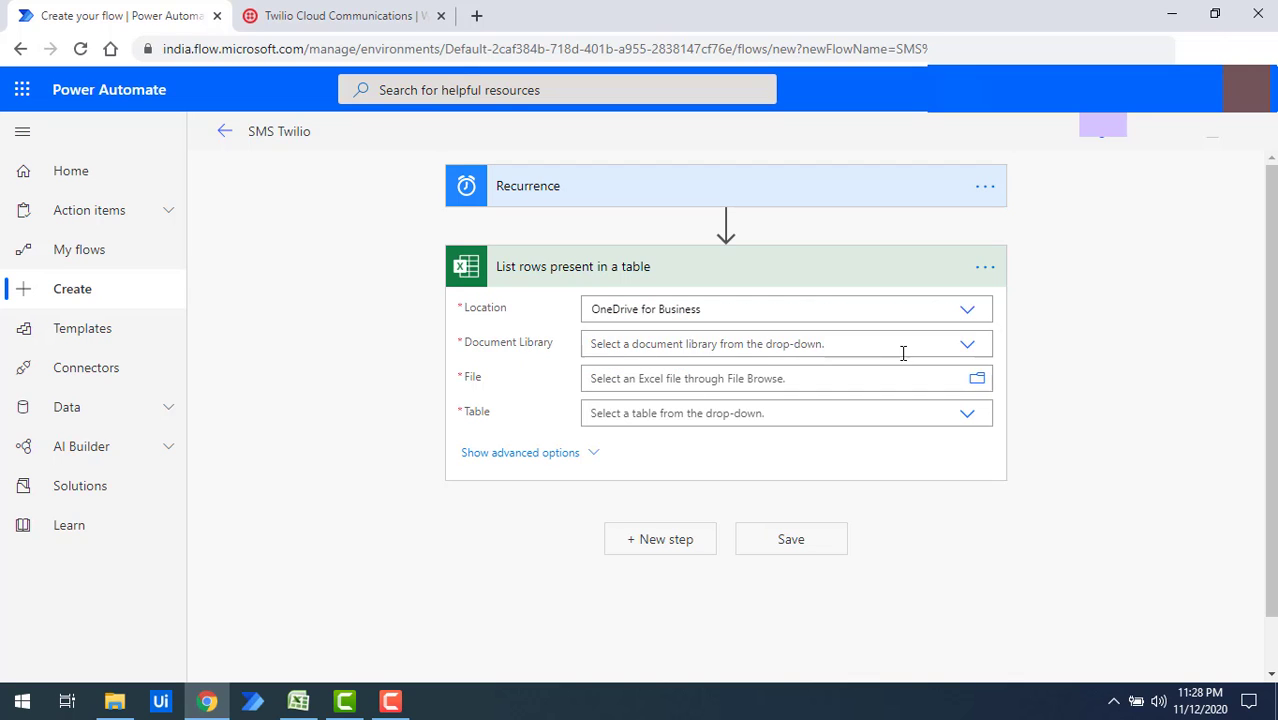
pyautogui.click(967, 345)
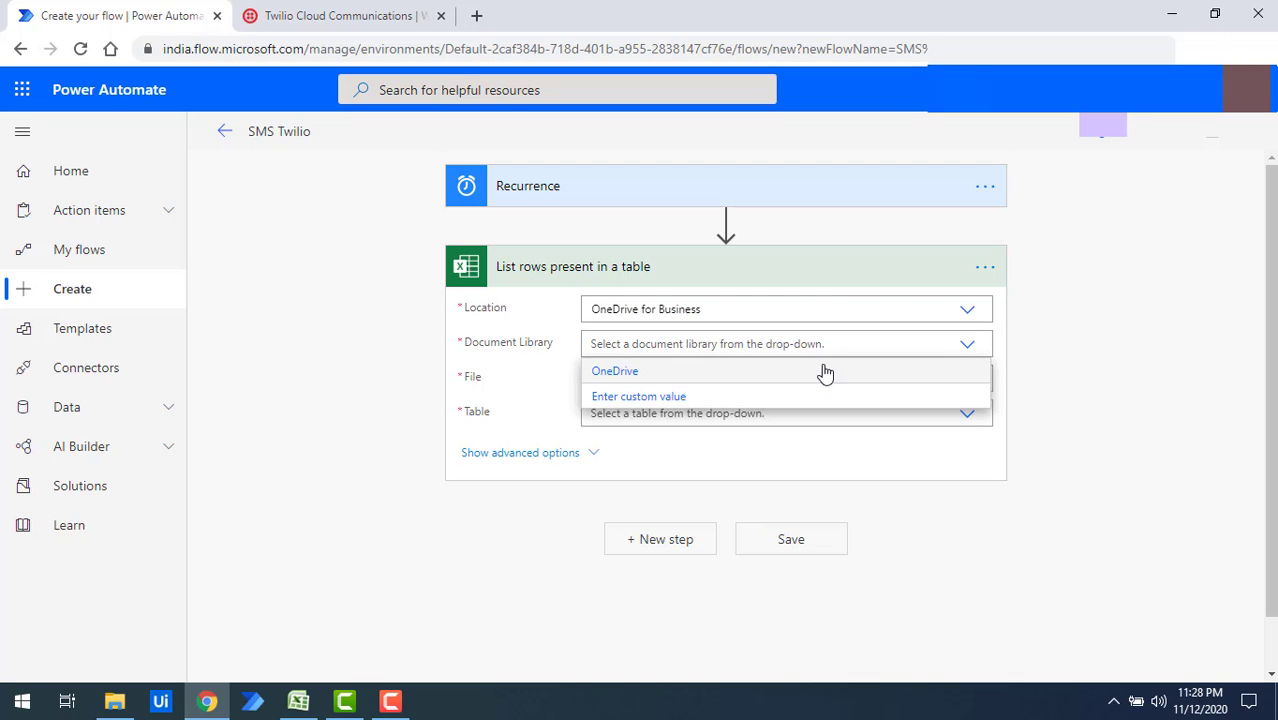
pyautogui.click(668, 378)
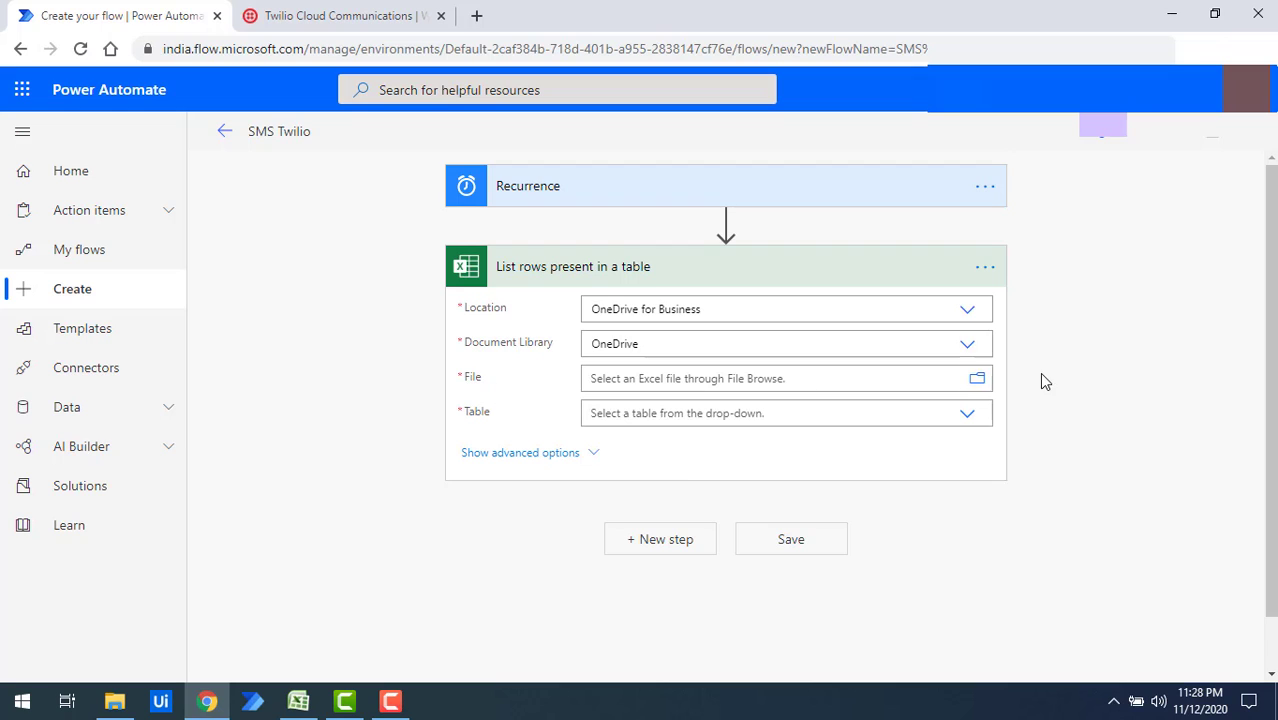
pyautogui.click(978, 385)
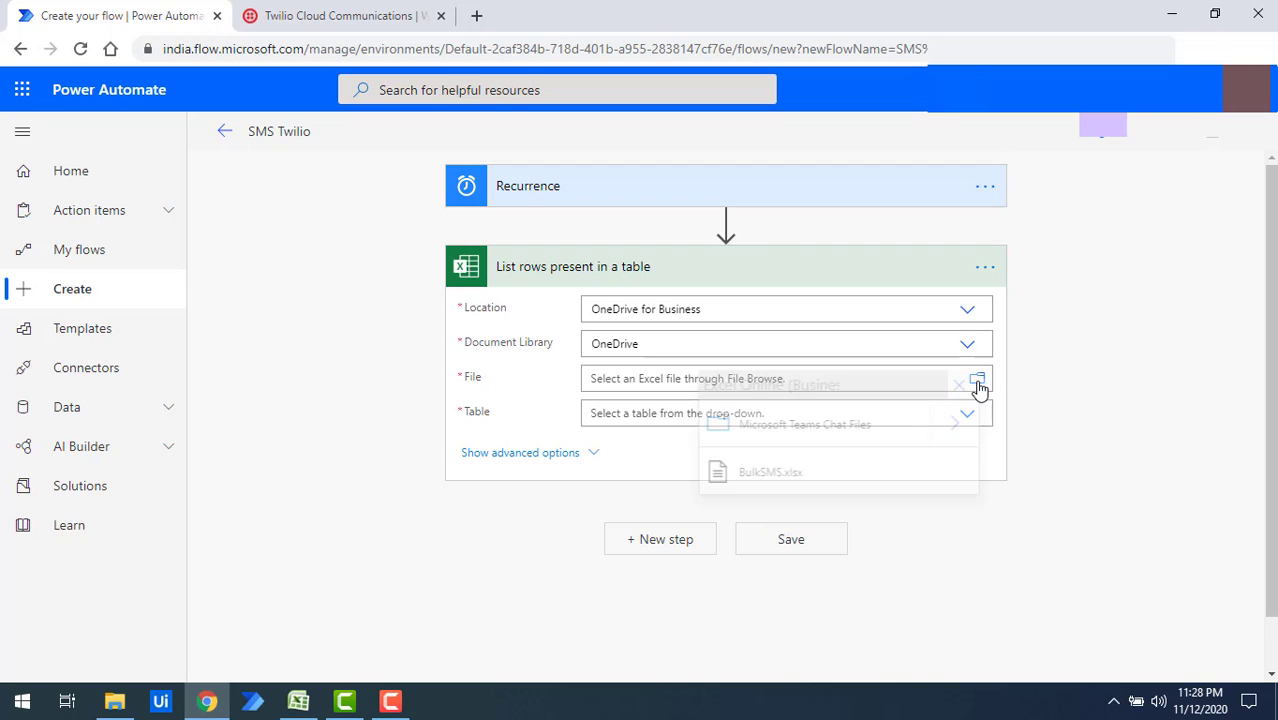
pyautogui.click(766, 473)
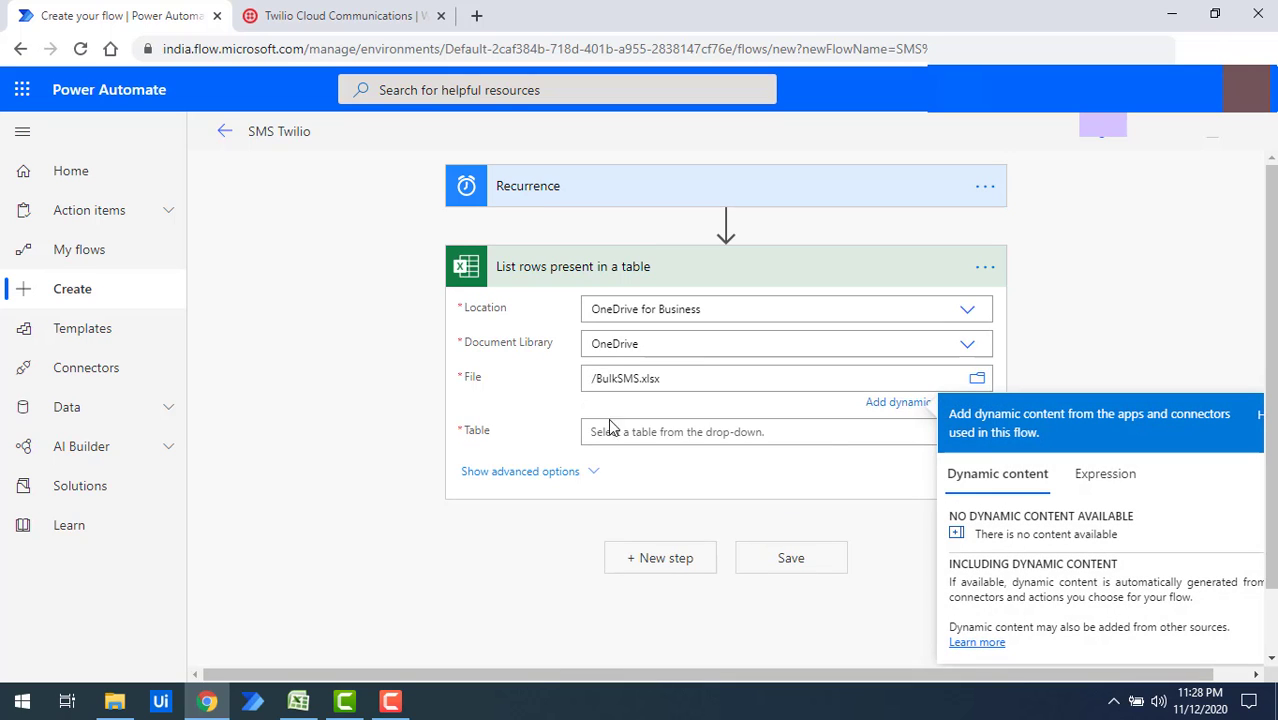
pyautogui.click(967, 418)
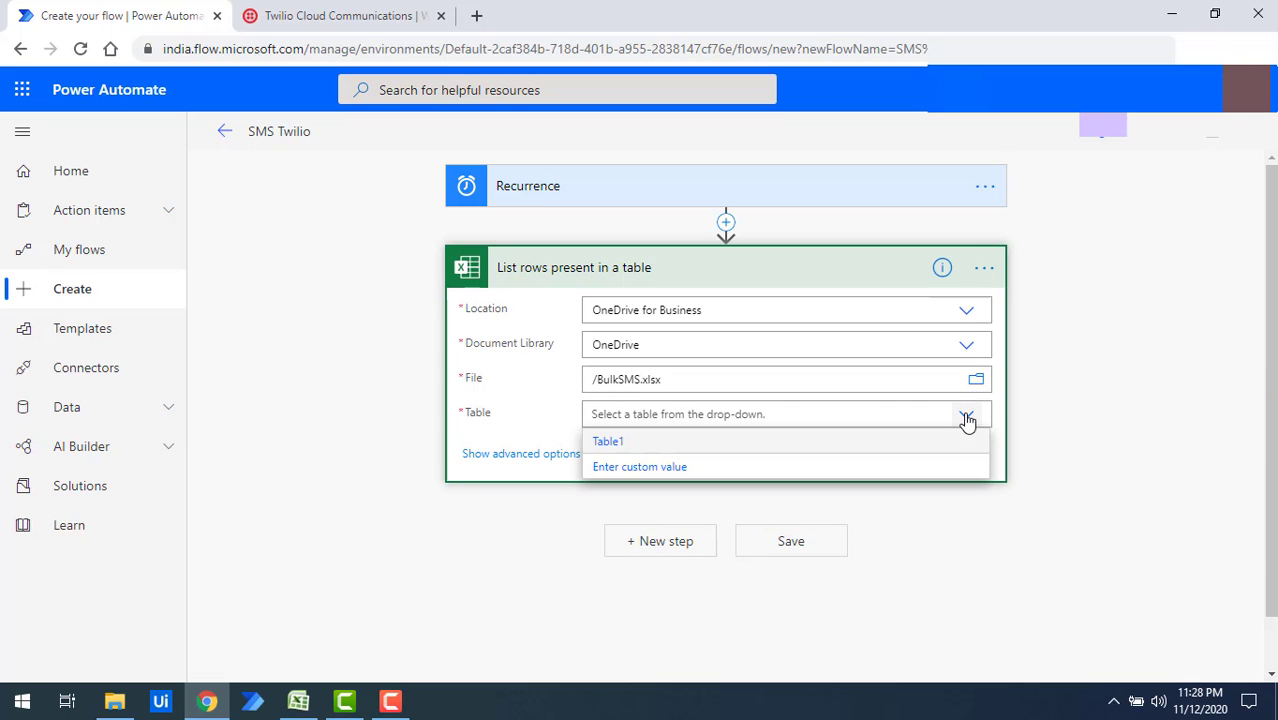
pyautogui.click(616, 443)
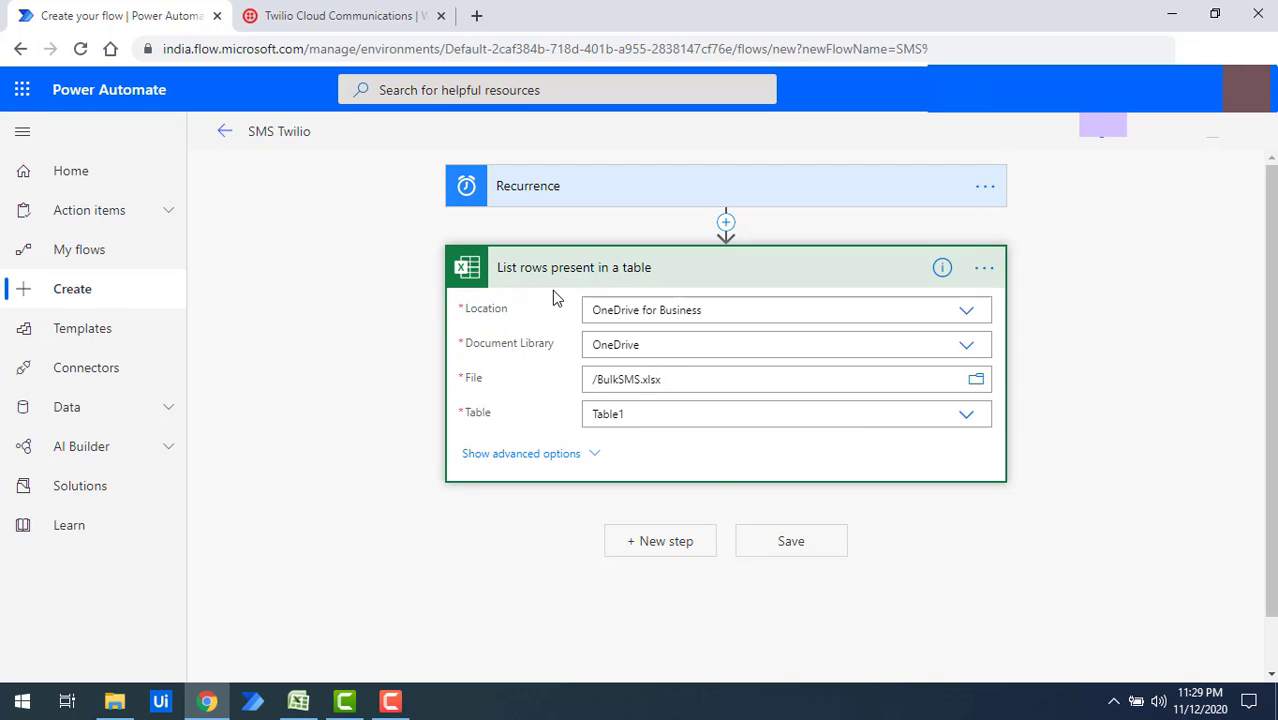
# Step: Search 'twilio' and add its Send Text Message (SMS) action as the next step
pyautogui.click(662, 545)
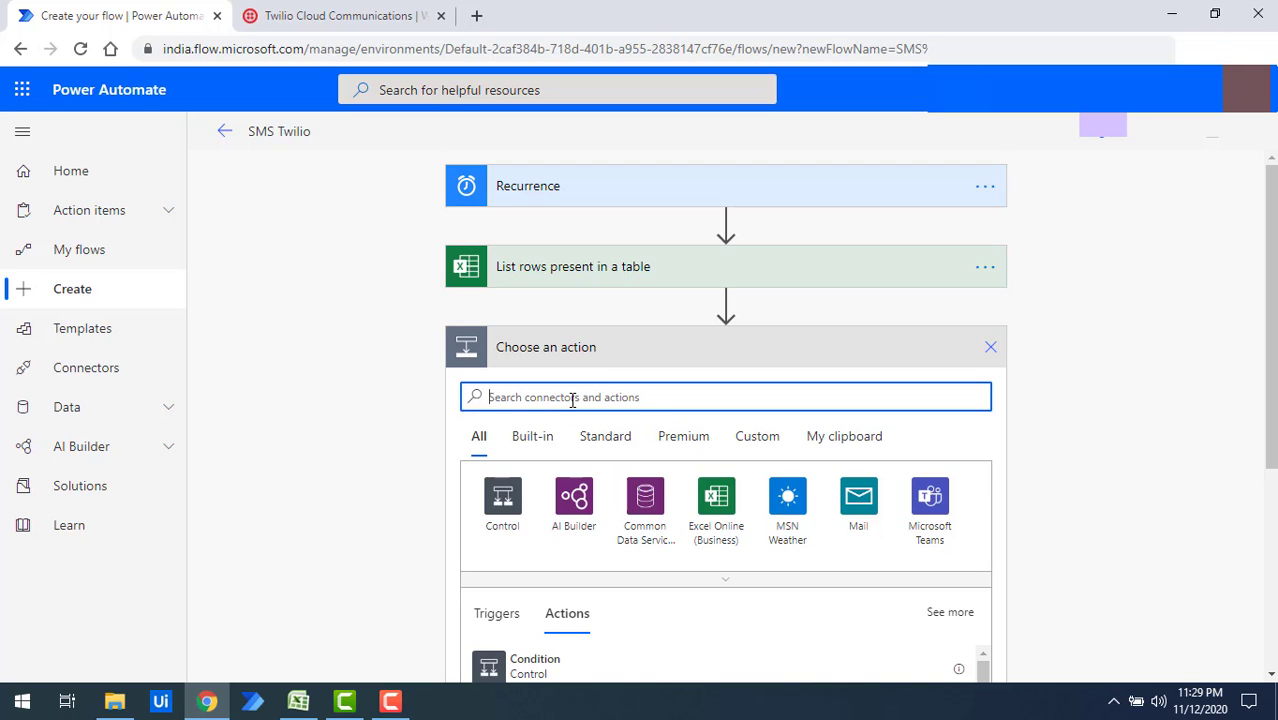
pyautogui.write('twilio')
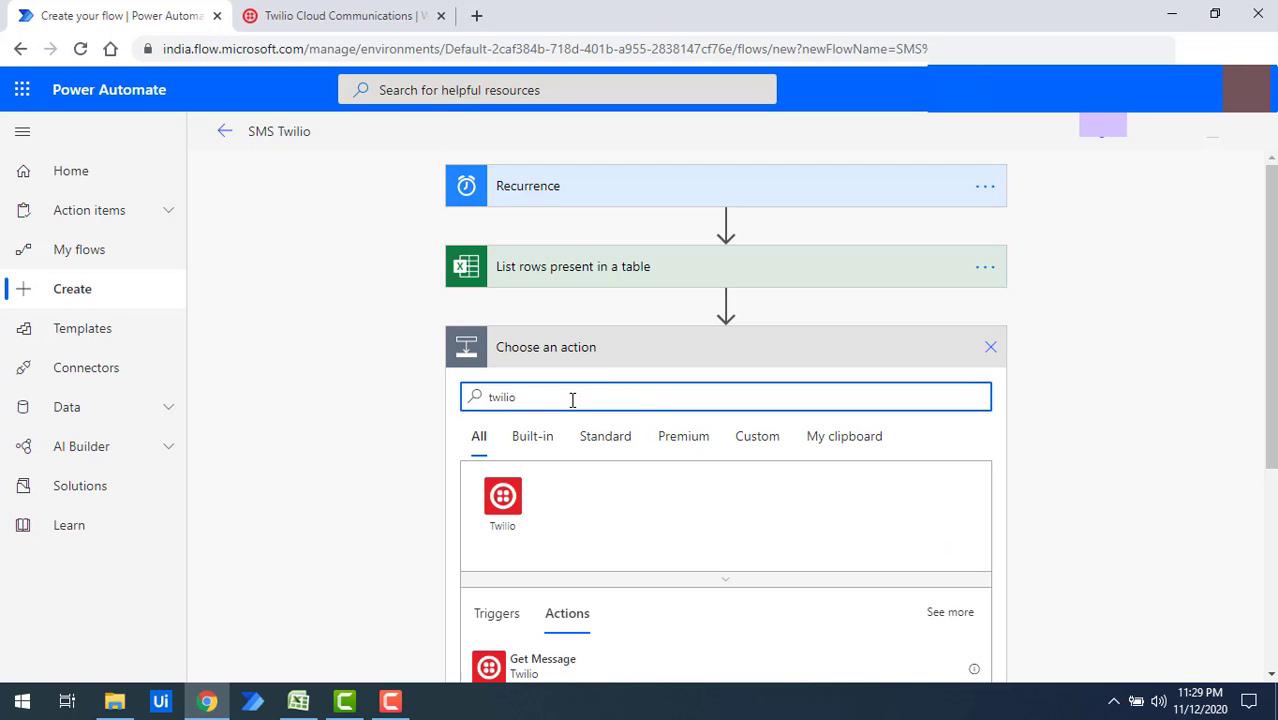
pyautogui.click(505, 505)
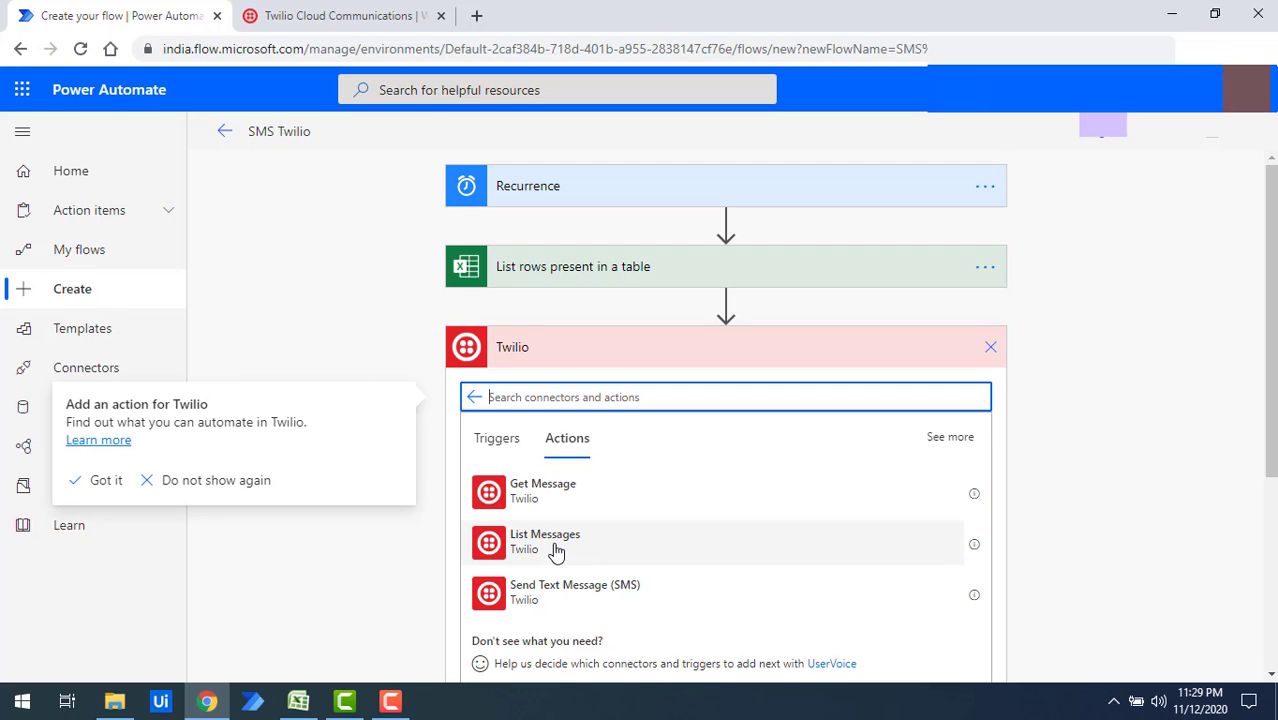
pyautogui.click(598, 596)
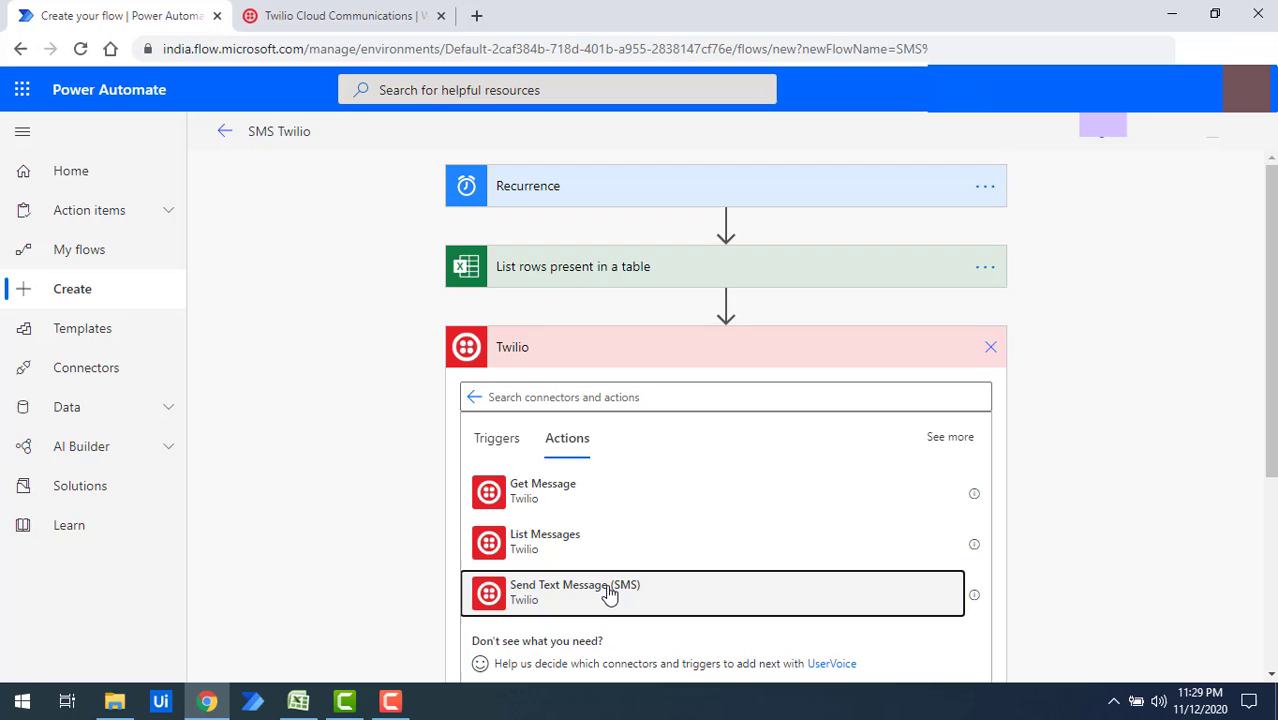
pyautogui.click(609, 592)
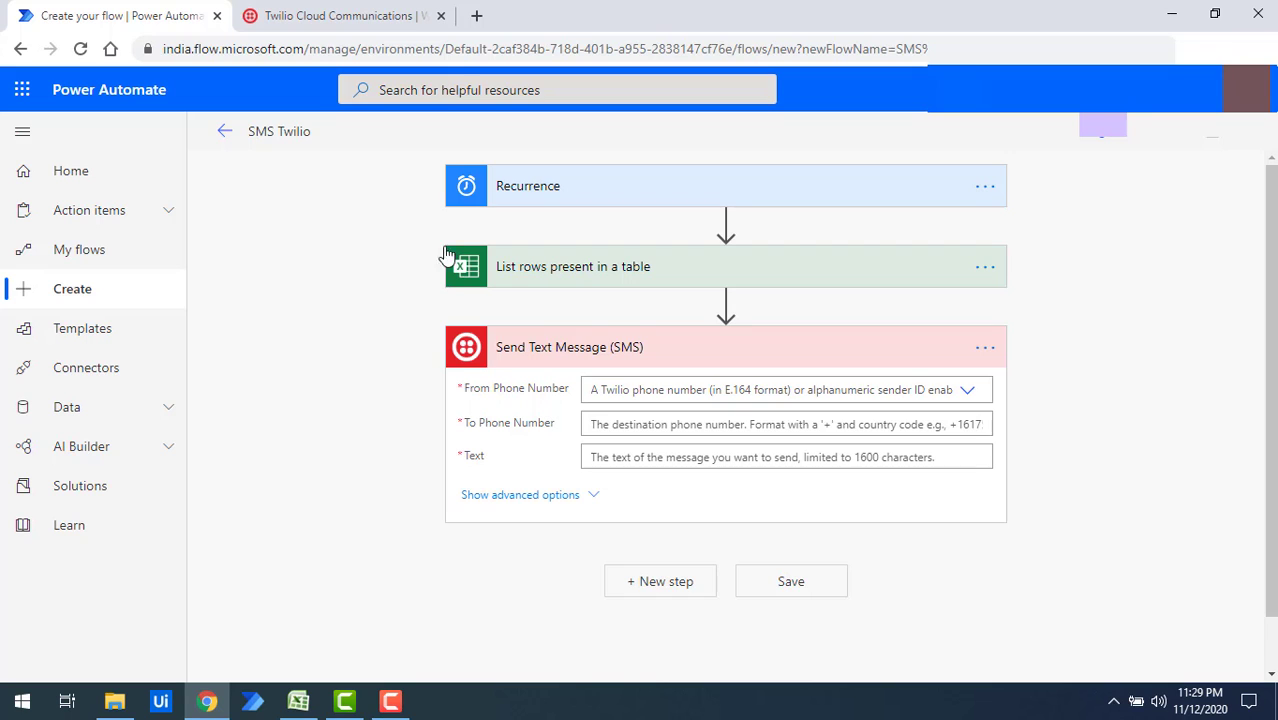
pyautogui.click(290, 12)
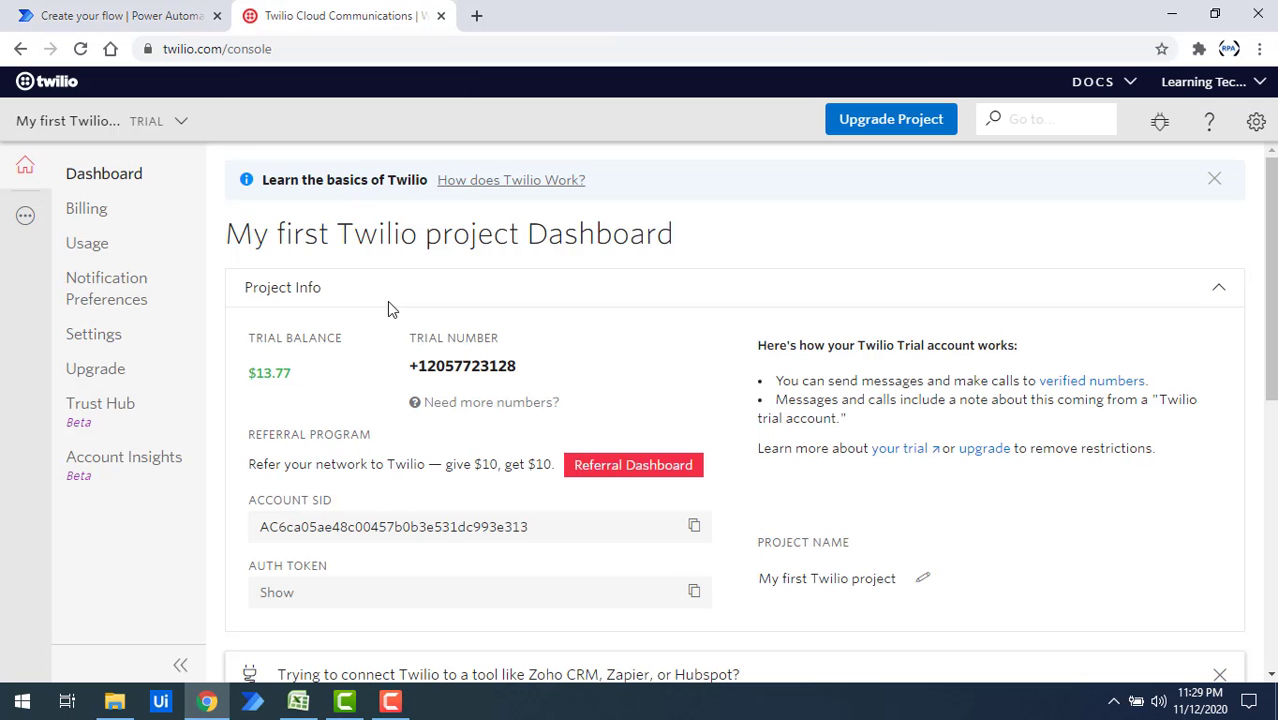
pyautogui.click(115, 15)
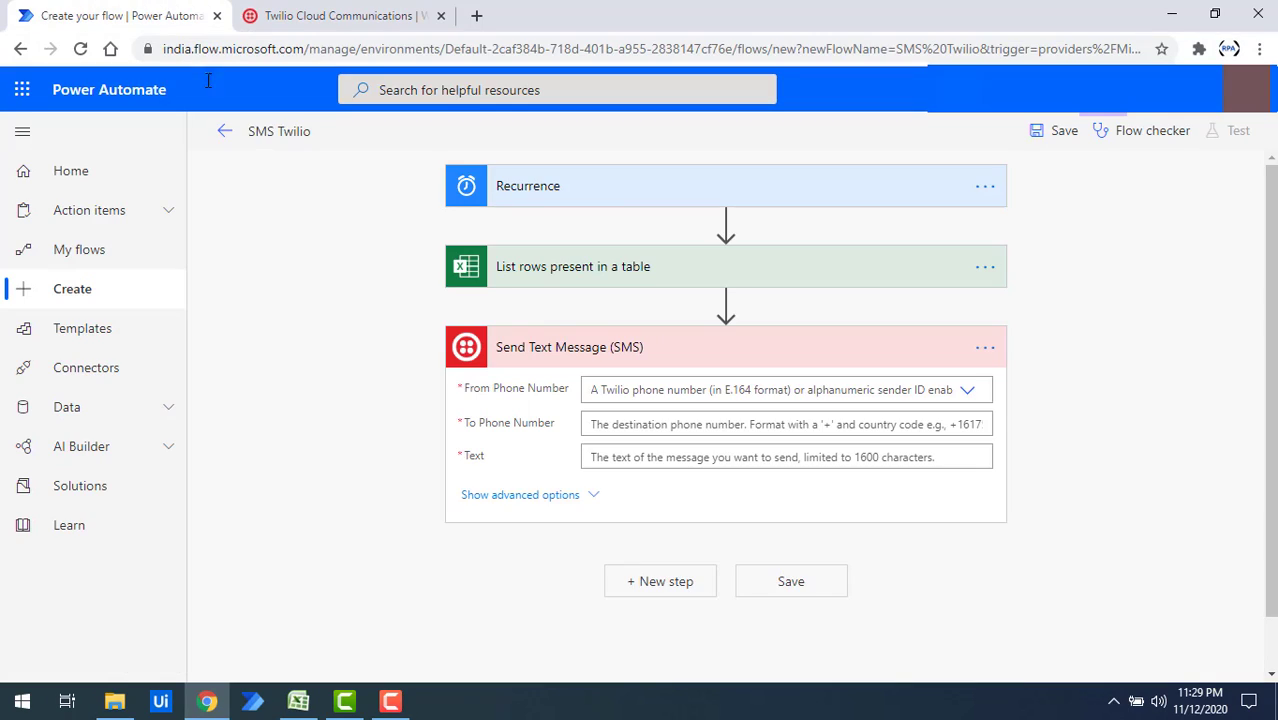
pyautogui.click(966, 392)
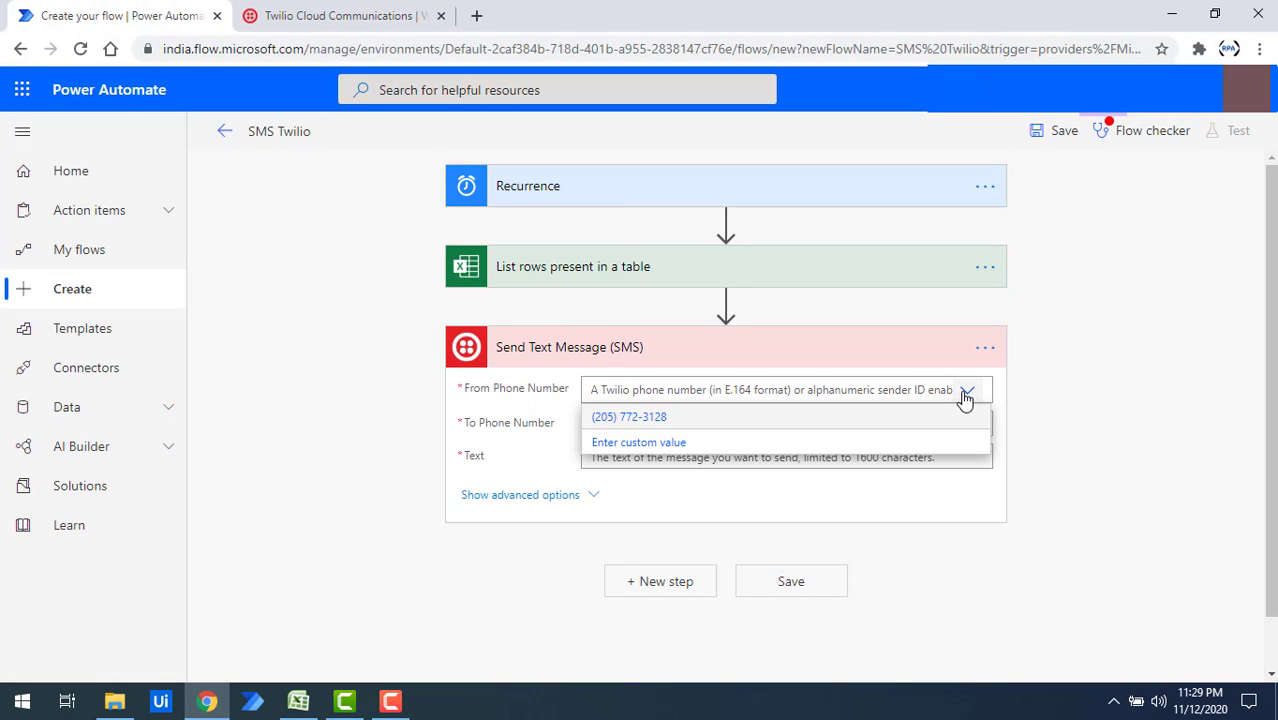
pyautogui.click(648, 420)
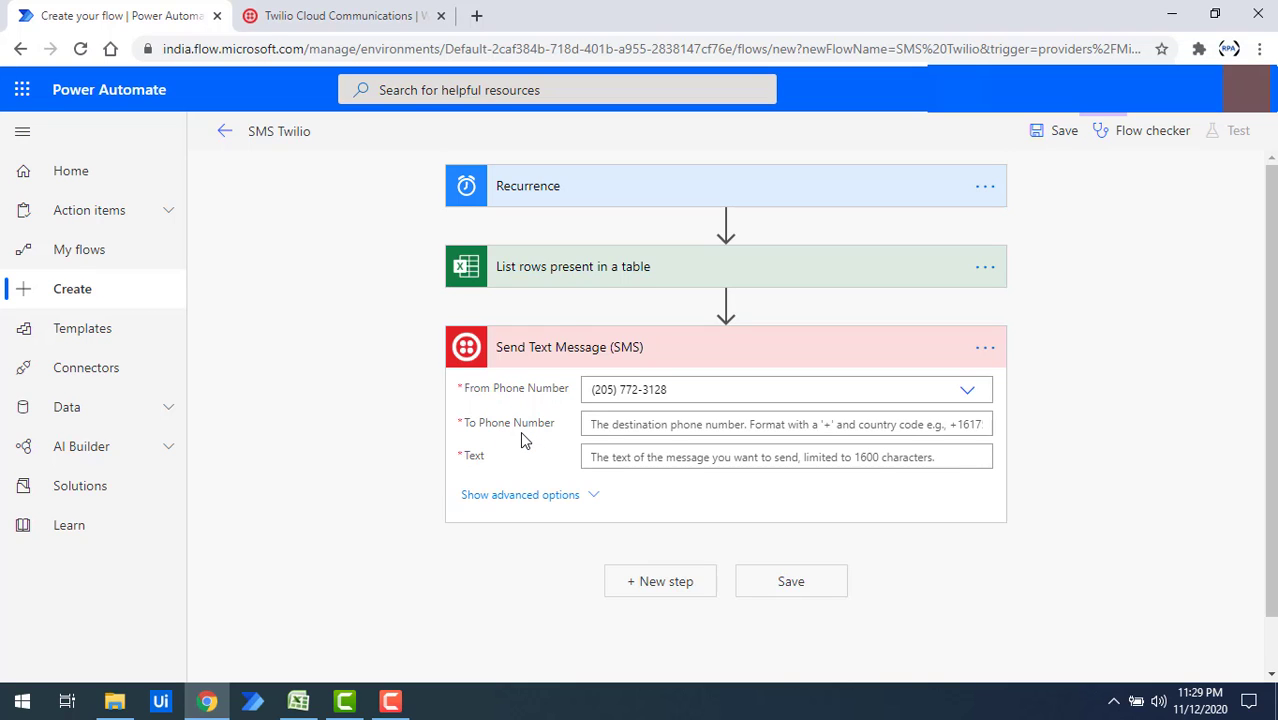
pyautogui.click(640, 426)
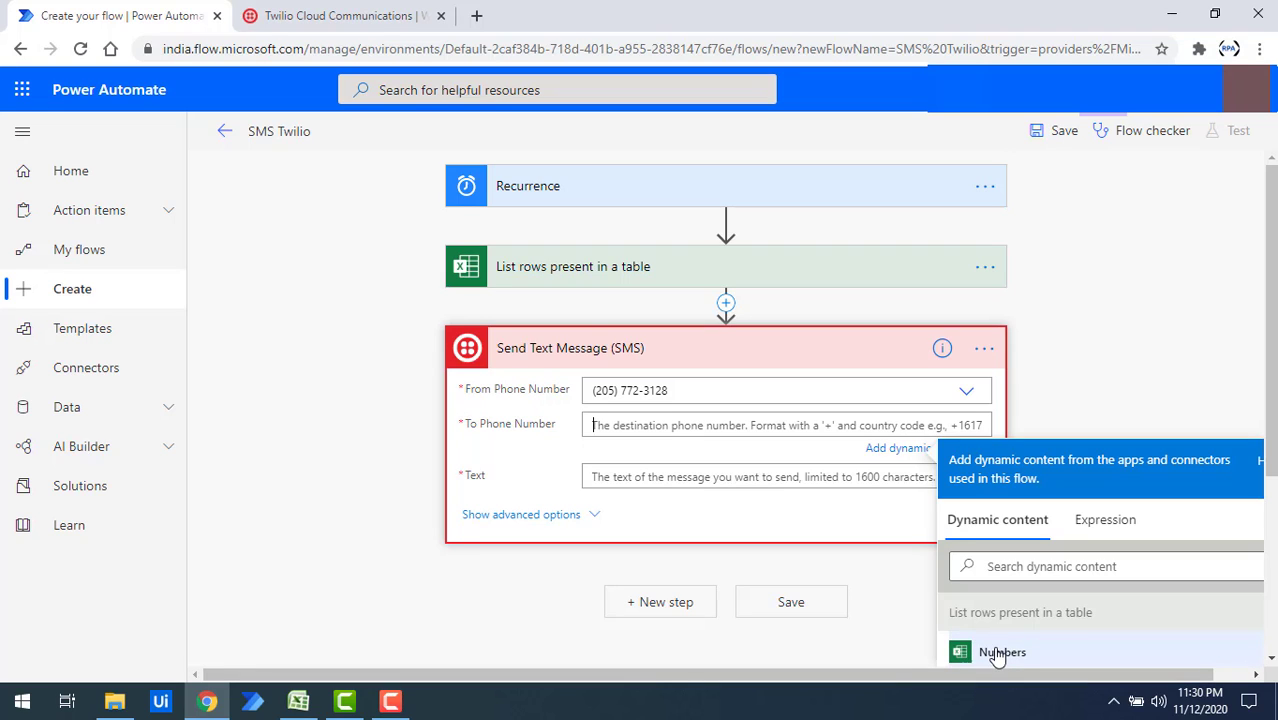
# Step: Send to the Excel Numbers column via Apply to each, with message text 'Hi'
pyautogui.click(997, 652)
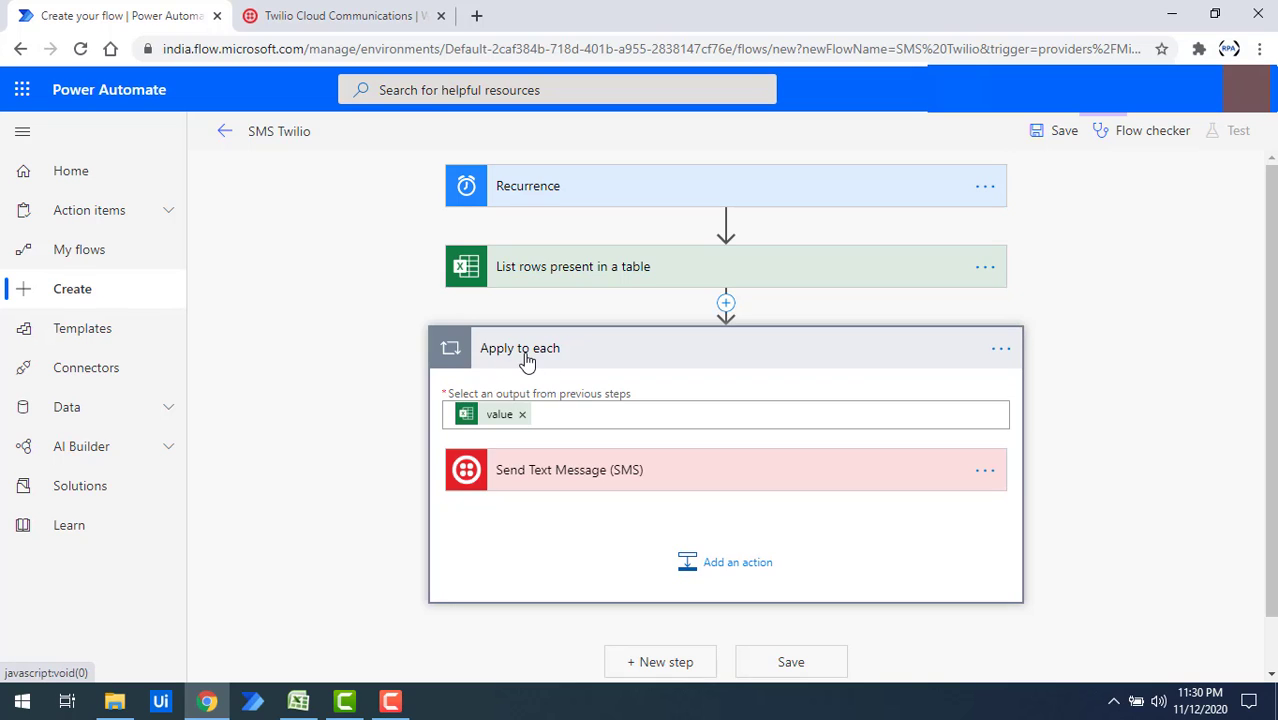
pyautogui.click(583, 486)
pyautogui.scroll(-2, 640, 470)
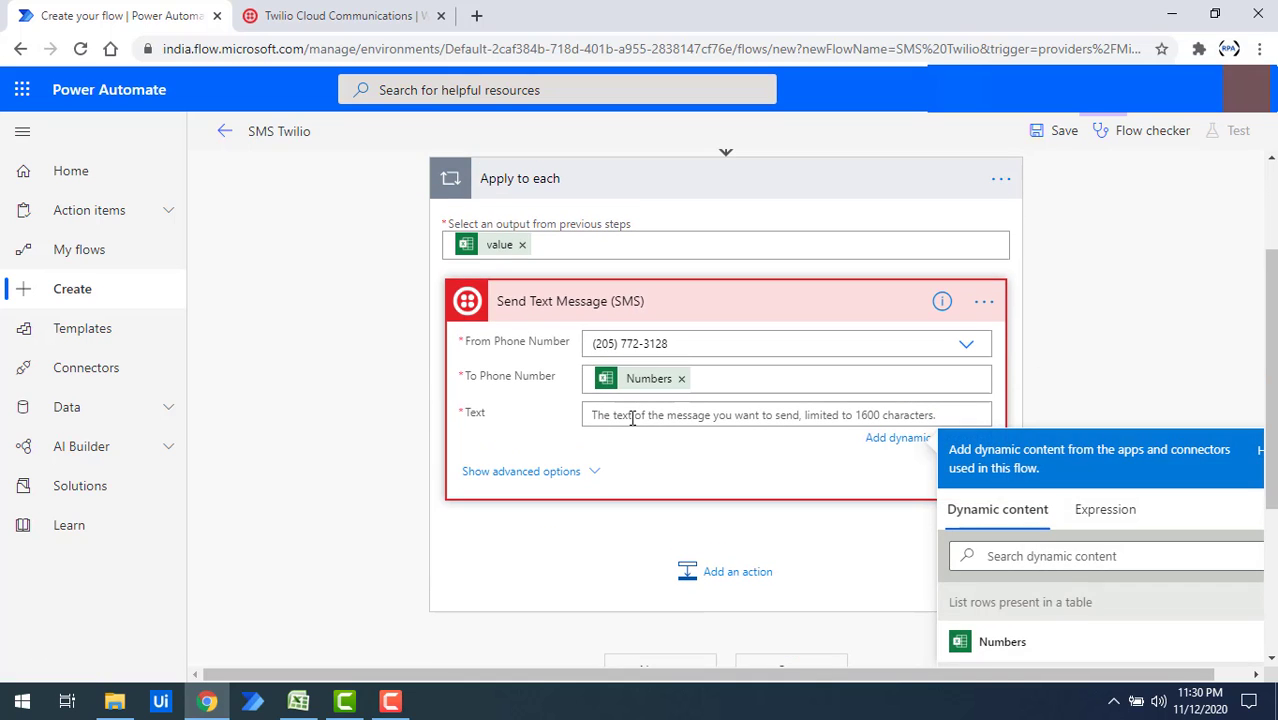
pyautogui.write('"Hi"')
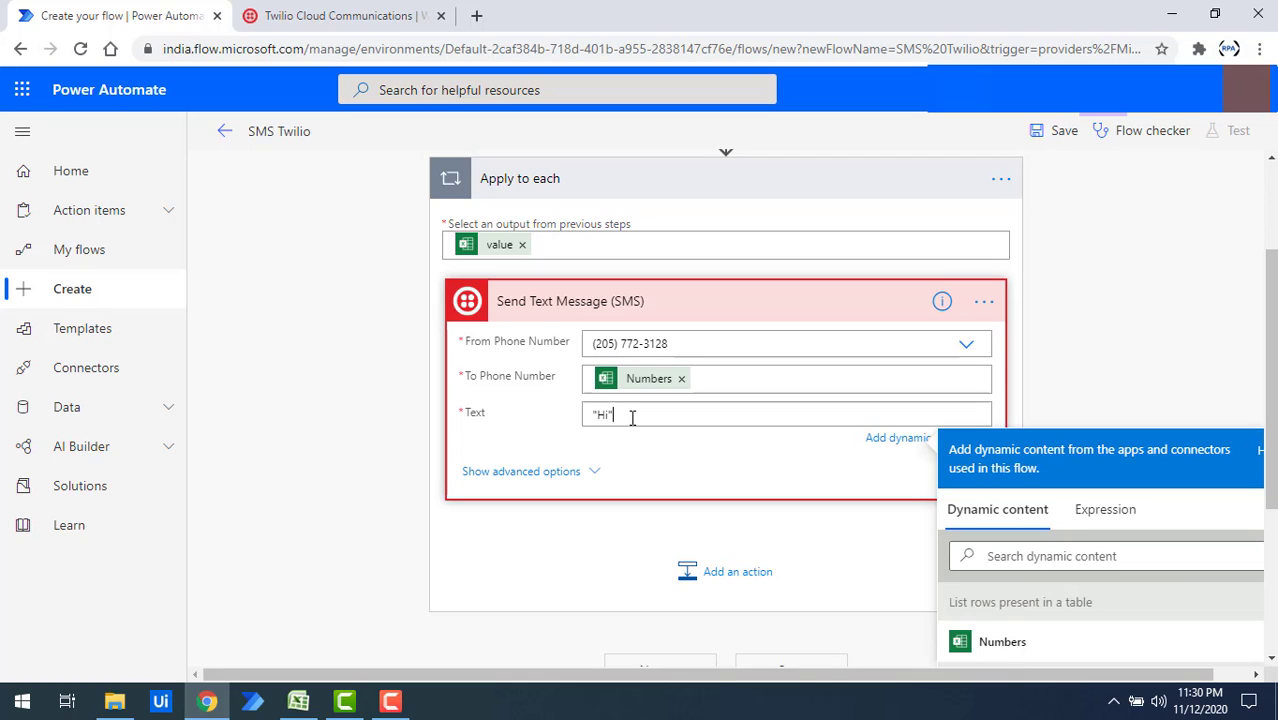
pyautogui.click(815, 648)
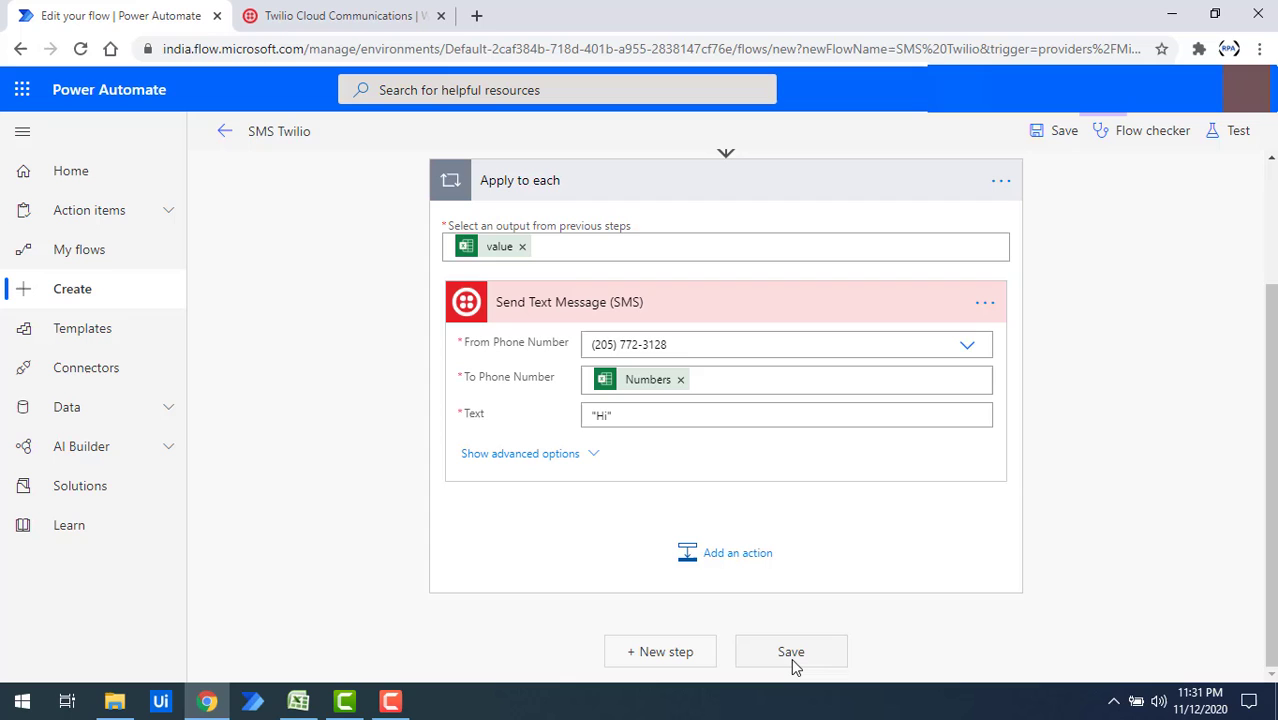
# Step: Choose to trigger the test manually, then save the flow and start the test
pyautogui.click(1234, 140)
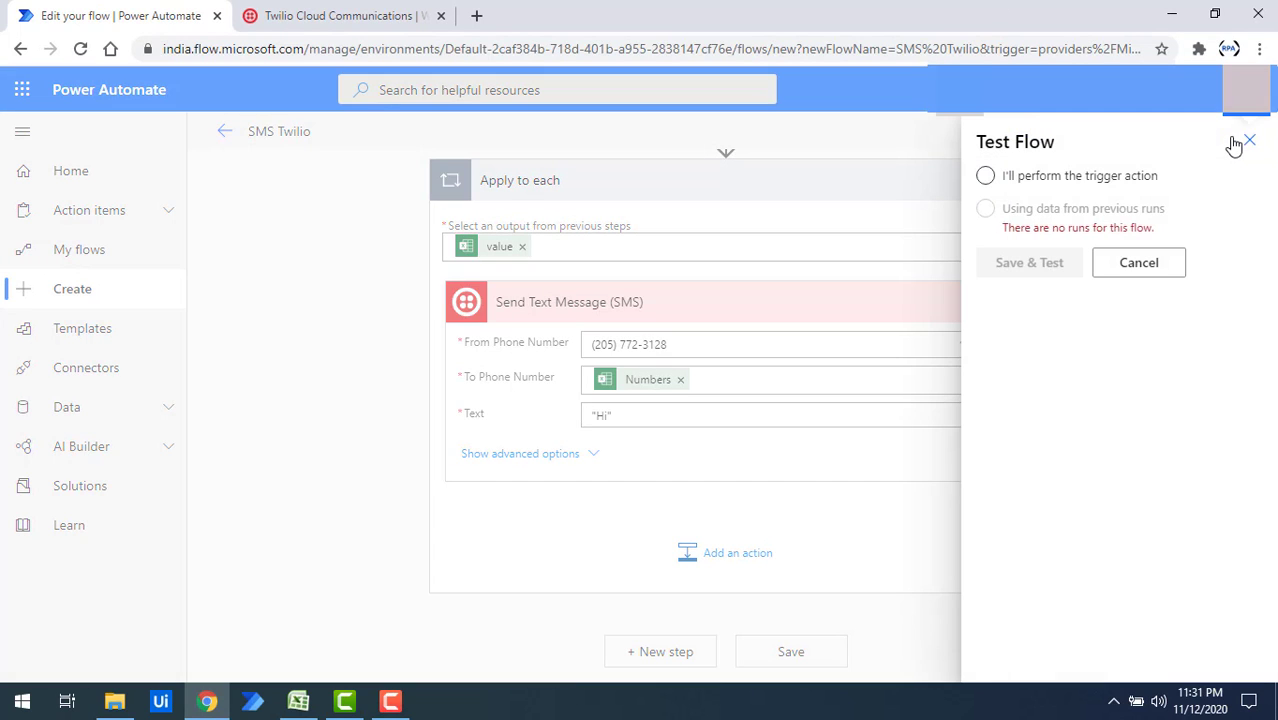
pyautogui.click(986, 178)
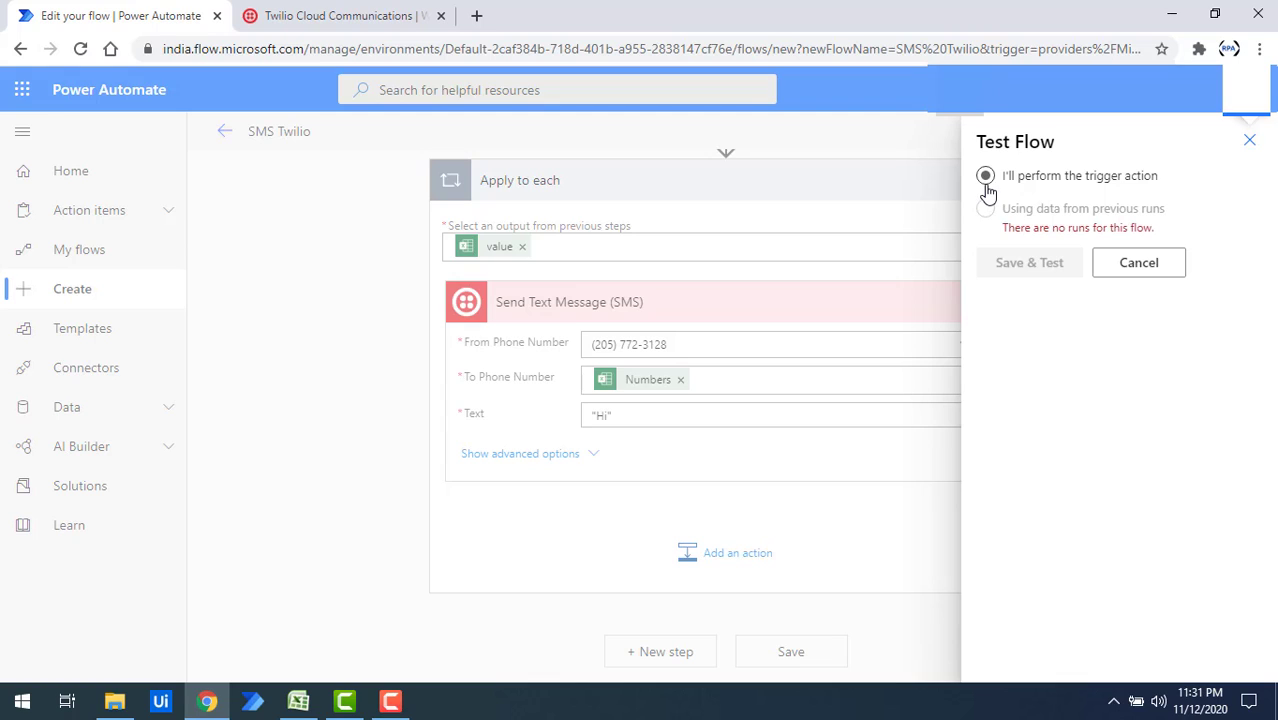
pyautogui.click(987, 190)
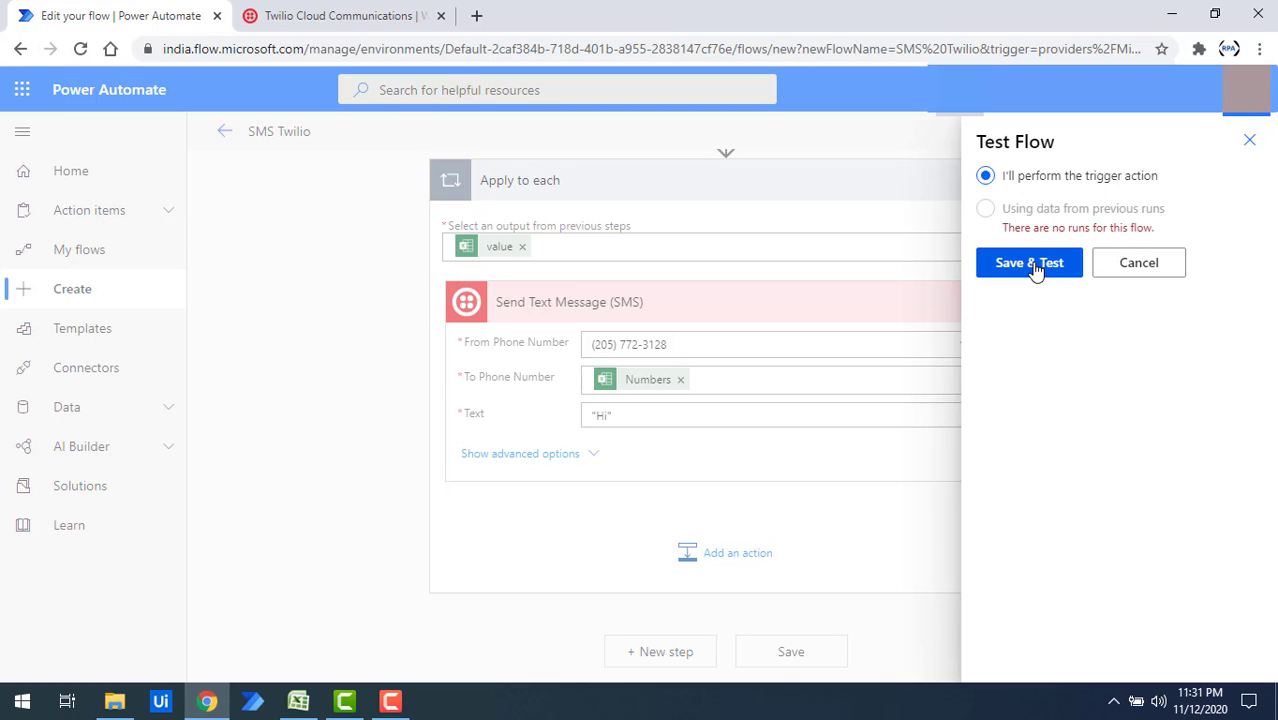
pyautogui.click(1033, 264)
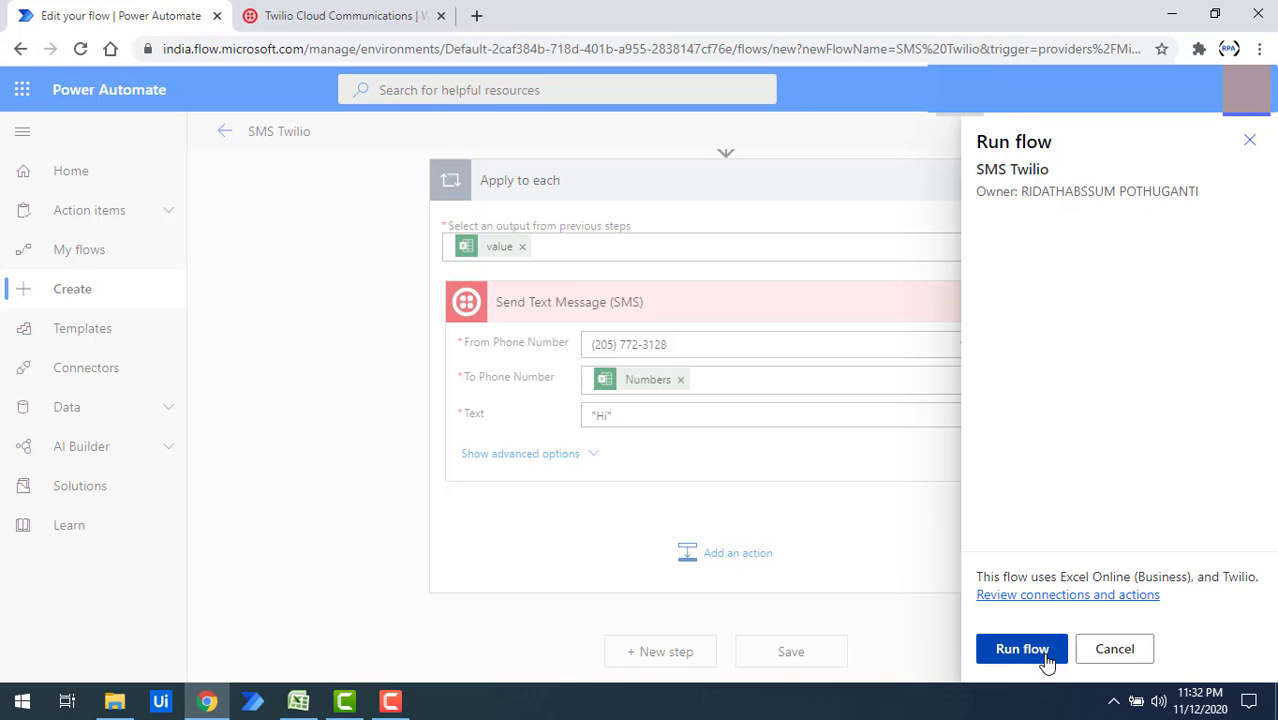
# Step: Run the flow and wait for the success message
pyautogui.click(1022, 649)
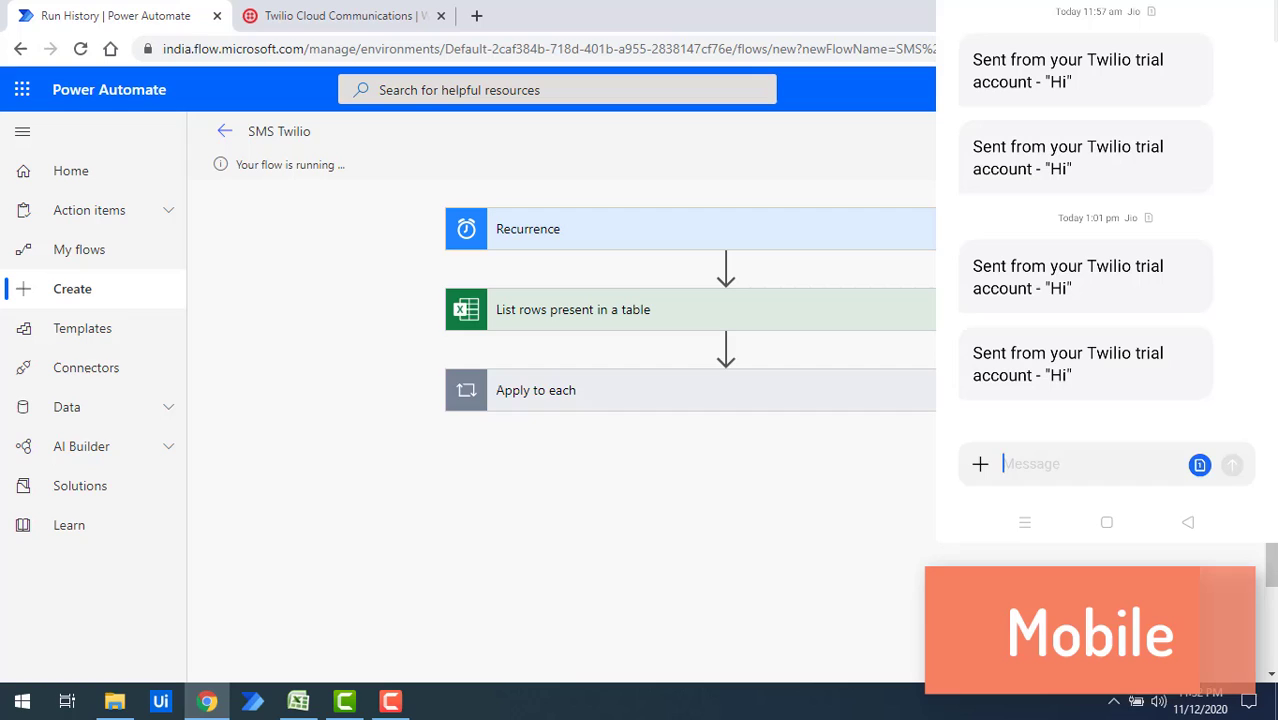